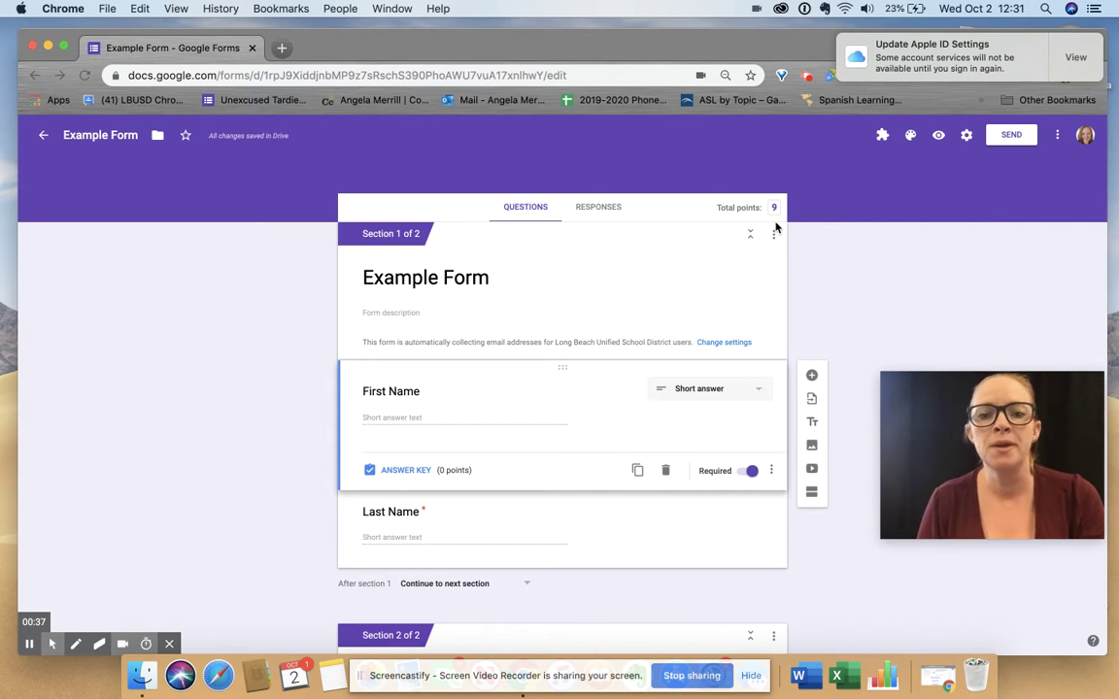
- Try adding Rose as a correct answer in the First Name question's answer key, and remove it again
{"action": "scroll", "coordinate": [669, 262], "scroll_direction": "down", "scroll_amount": 1}
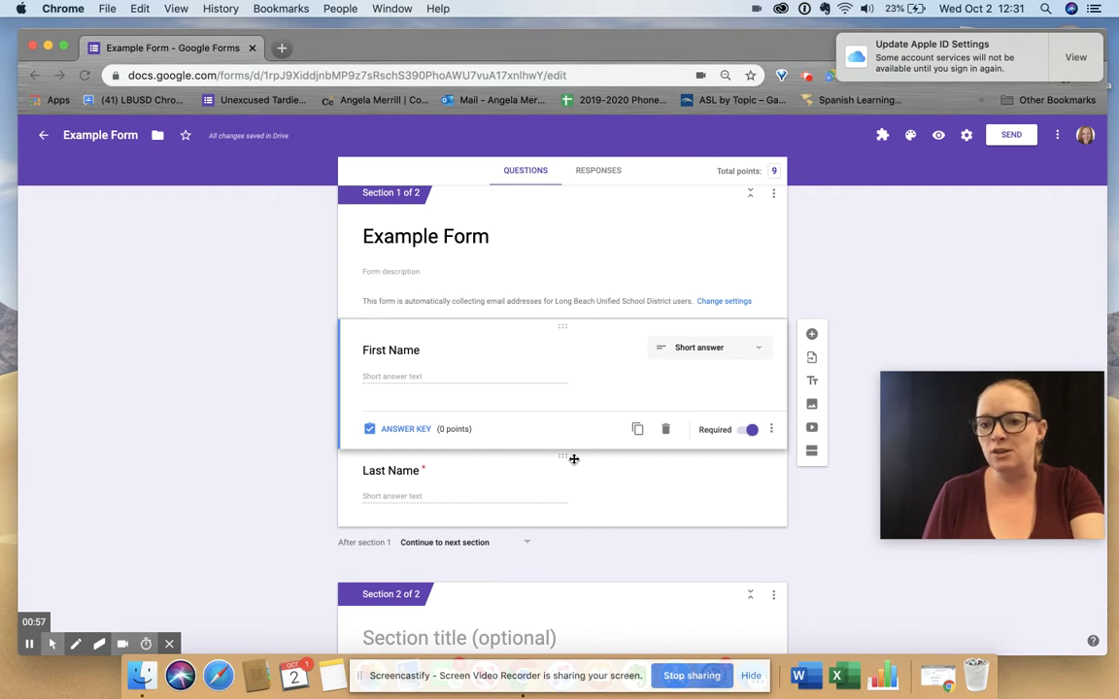
{"action": "left_click", "coordinate": [396, 429]}
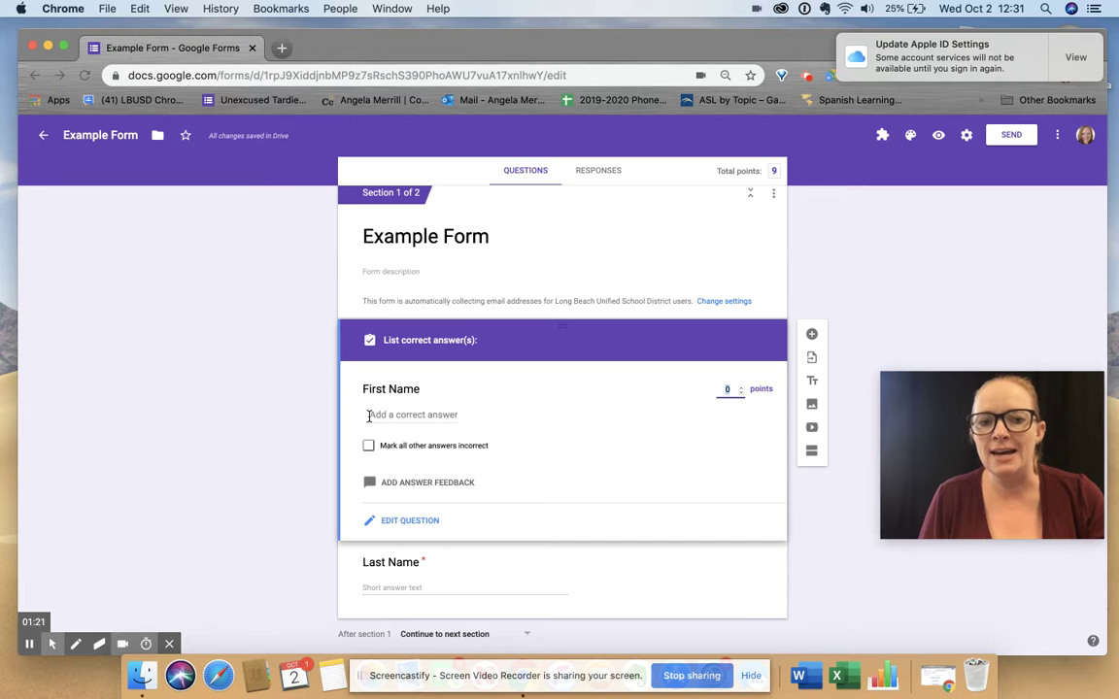
{"action": "left_click", "coordinate": [452, 418]}
{"action": "type", "text": "Rose"}
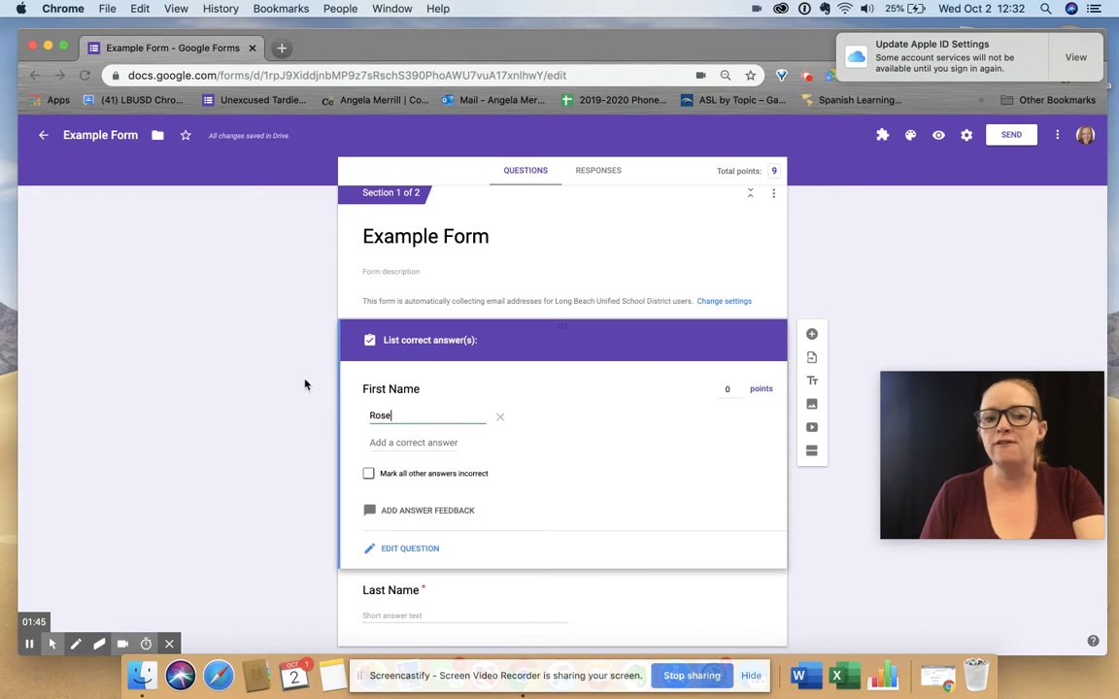
{"action": "left_click", "coordinate": [504, 424]}
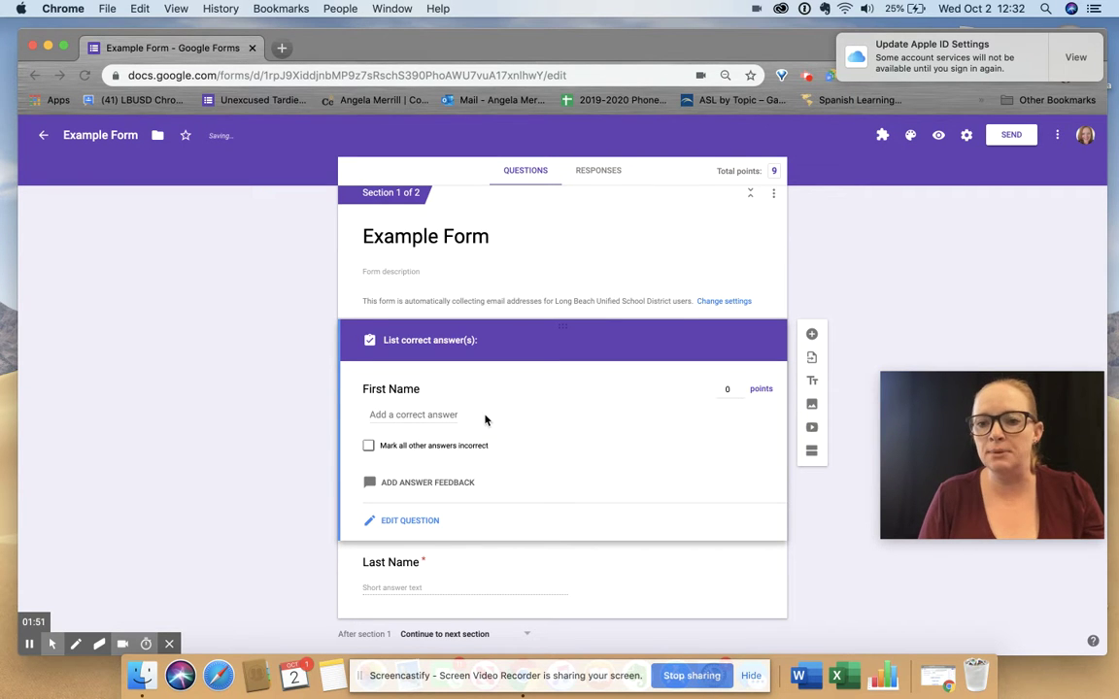
- Try a value of 1 point for the First Name question, and set it back to 0
{"action": "left_click", "coordinate": [740, 392]}
{"action": "type", "text": "1"}
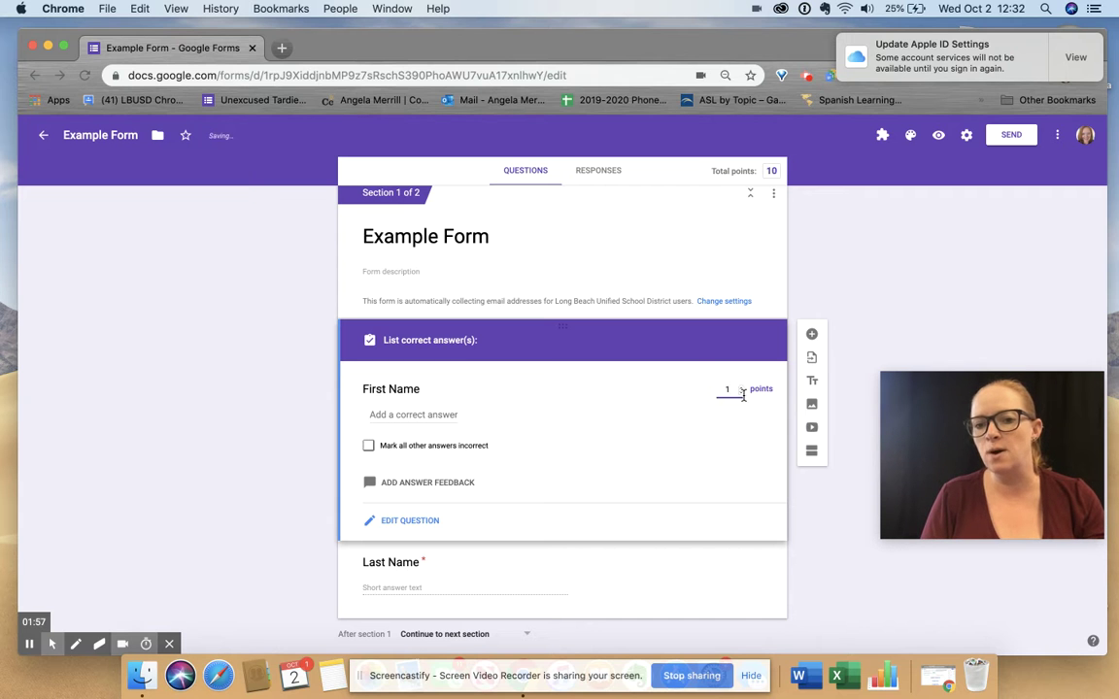
{"action": "left_click", "coordinate": [741, 393]}
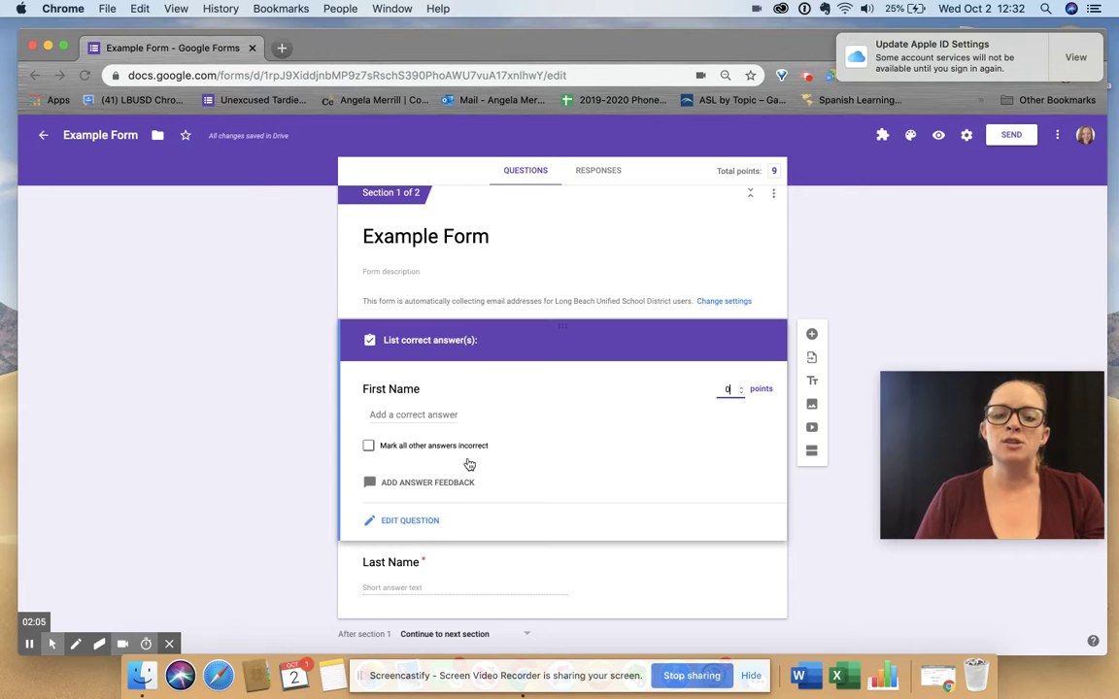
- Try marking all other answers incorrect for First Name, turn that option off again, and return to editing the question
{"action": "left_click", "coordinate": [369, 445]}
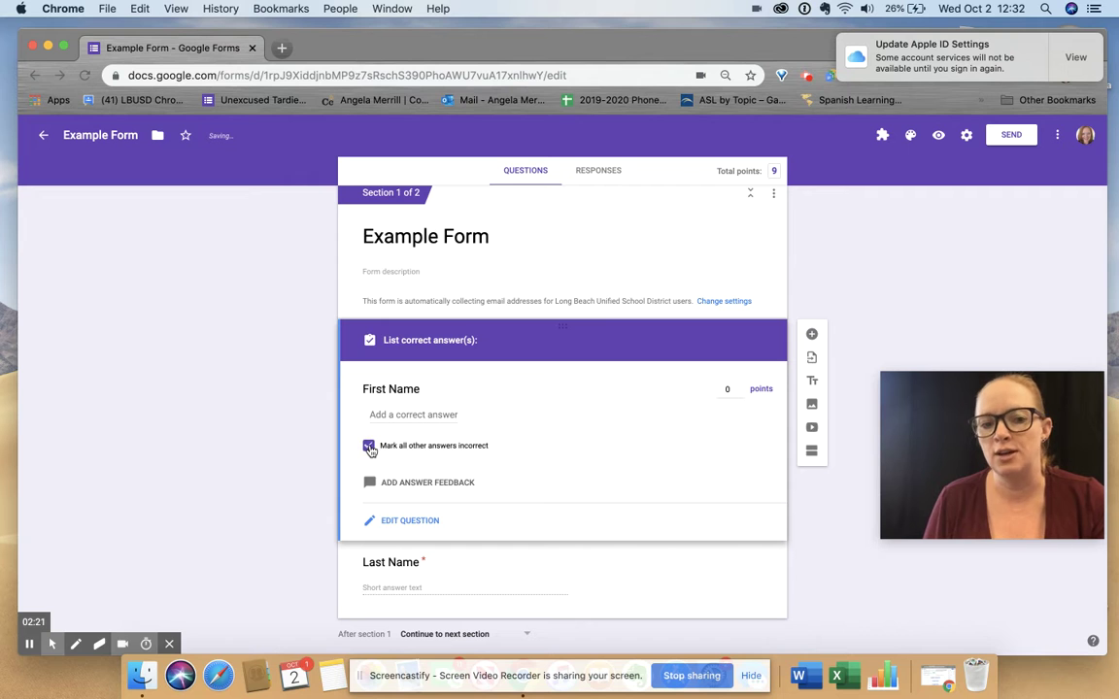
{"action": "left_click", "coordinate": [369, 445]}
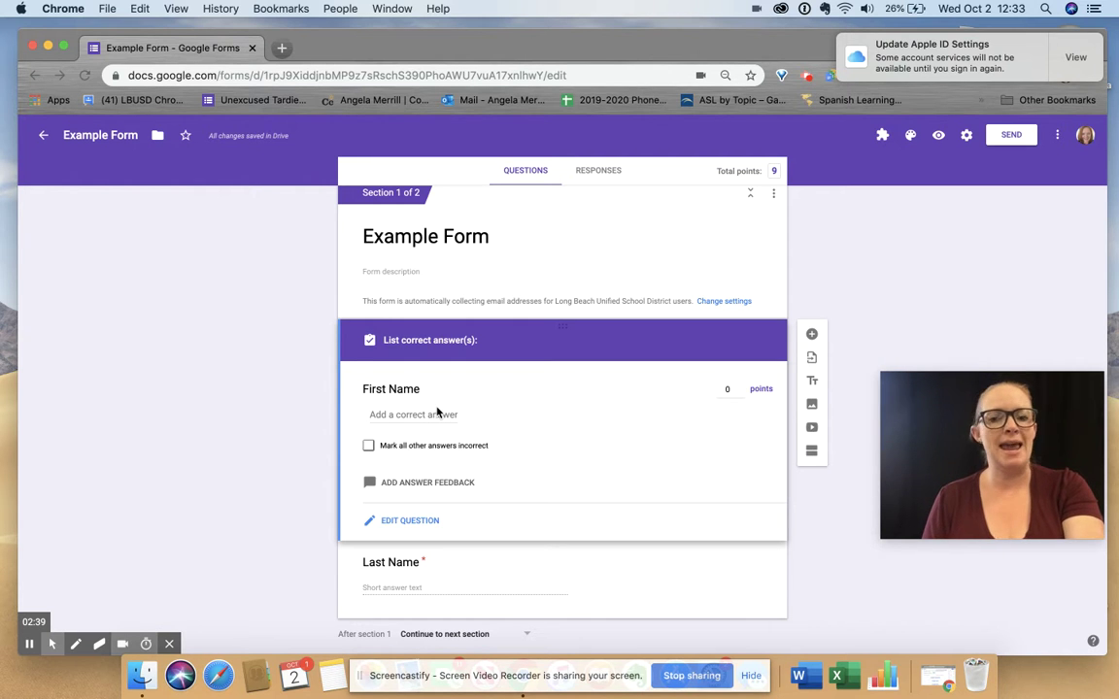
{"action": "left_click", "coordinate": [391, 522]}
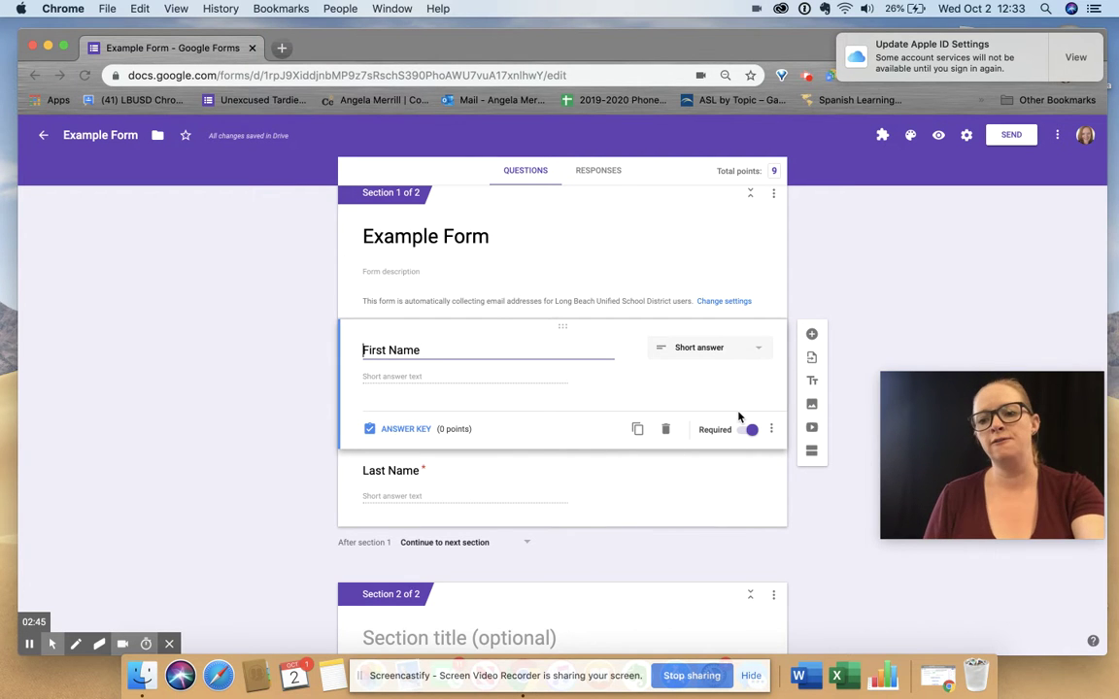
- In the answer key of "What kind of flower is this?", set the question's value to 2 points
{"action": "left_click", "coordinate": [622, 475]}
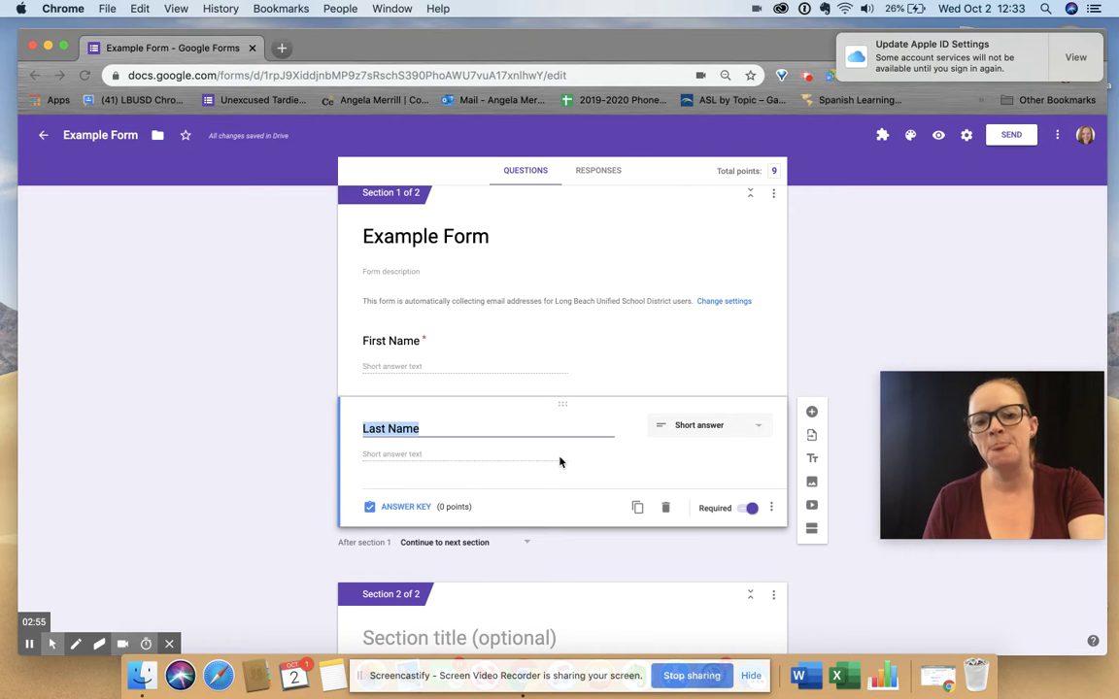
{"action": "scroll", "coordinate": [560, 461], "scroll_direction": "down", "scroll_amount": 5}
{"action": "scroll", "coordinate": [559, 461], "scroll_direction": "down", "scroll_amount": 3}
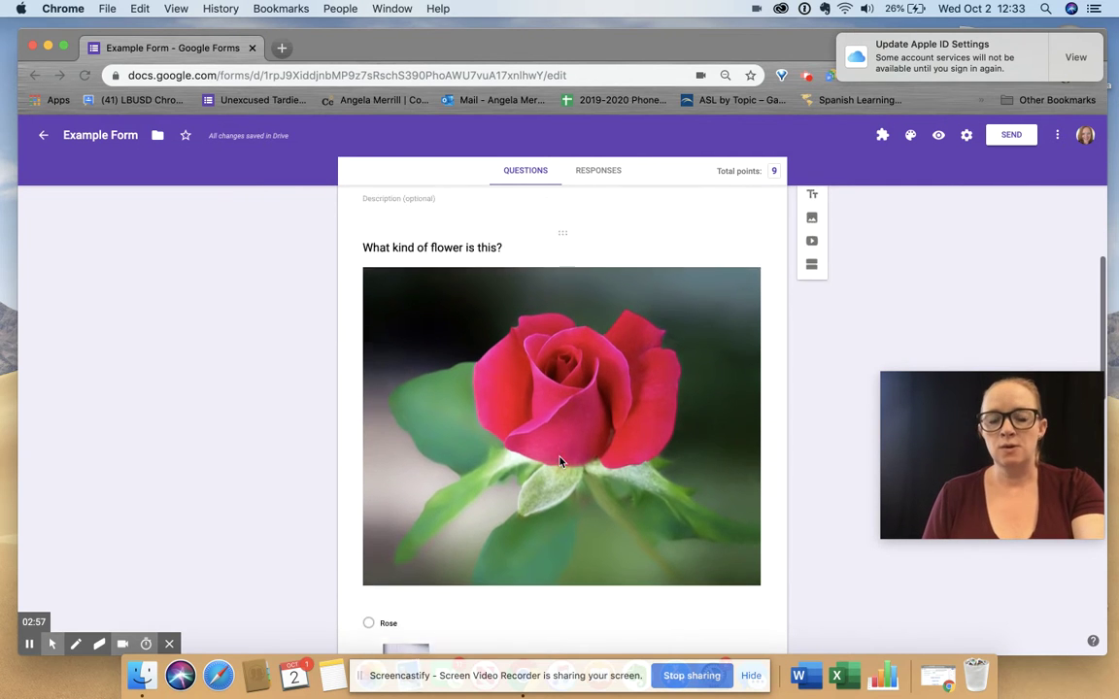
{"action": "scroll", "coordinate": [542, 482], "scroll_direction": "up", "scroll_amount": 2}
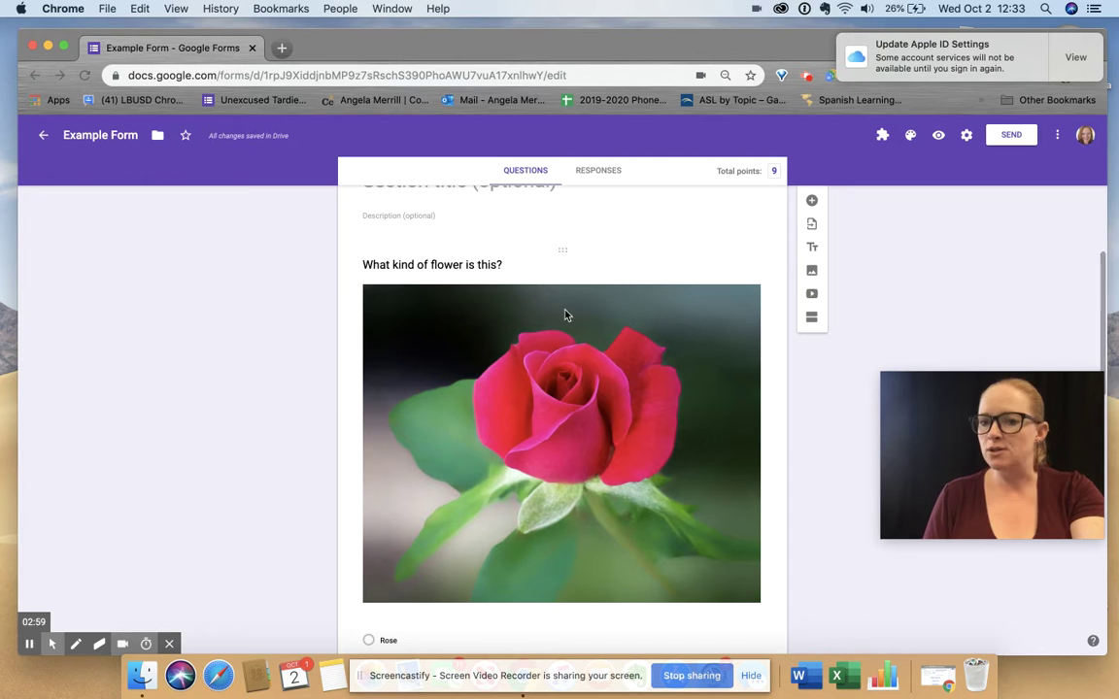
{"action": "scroll", "coordinate": [629, 327], "scroll_direction": "down", "scroll_amount": 1}
{"action": "scroll", "coordinate": [629, 327], "scroll_direction": "down", "scroll_amount": 5}
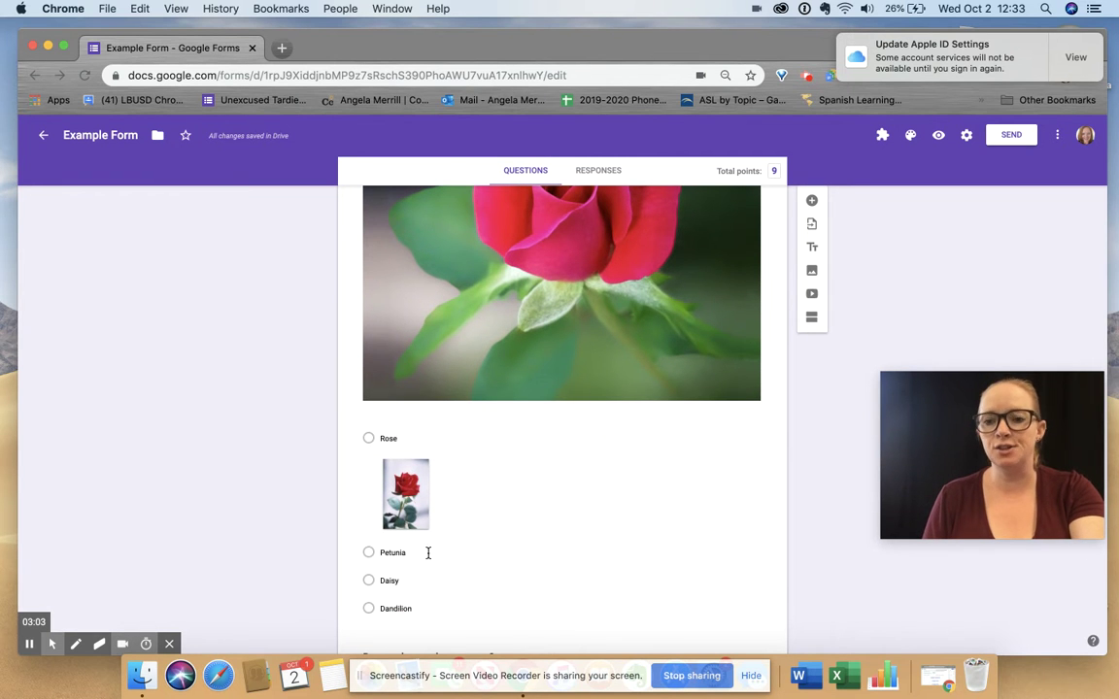
{"action": "scroll", "coordinate": [530, 476], "scroll_direction": "up", "scroll_amount": 6}
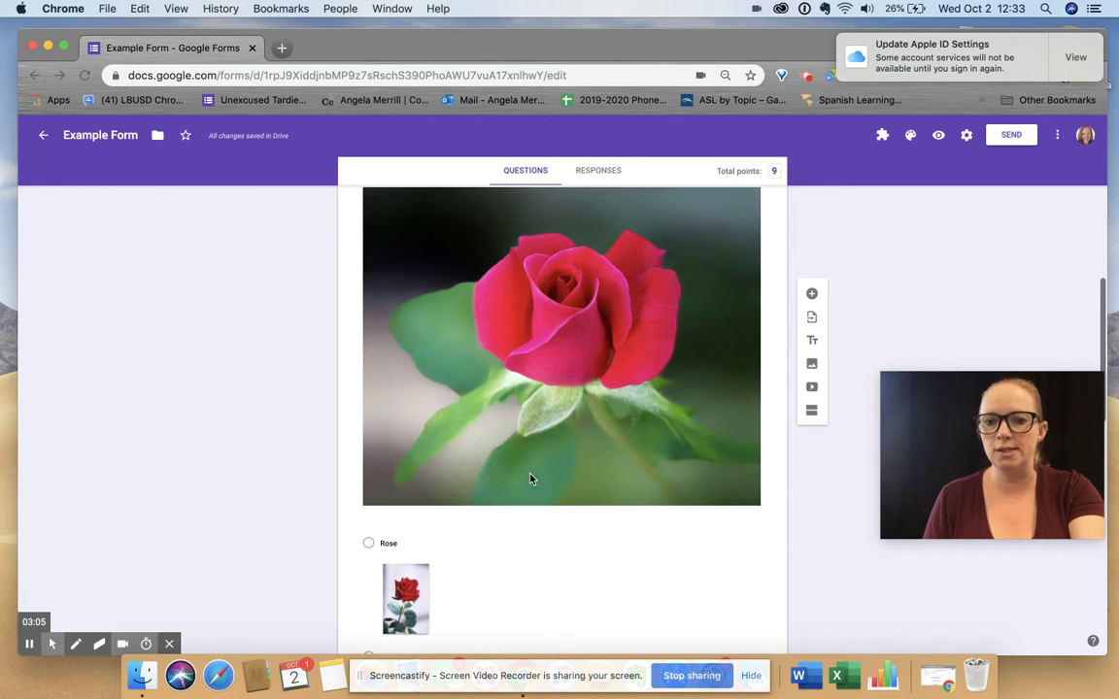
{"action": "scroll", "coordinate": [530, 475], "scroll_direction": "down", "scroll_amount": 8}
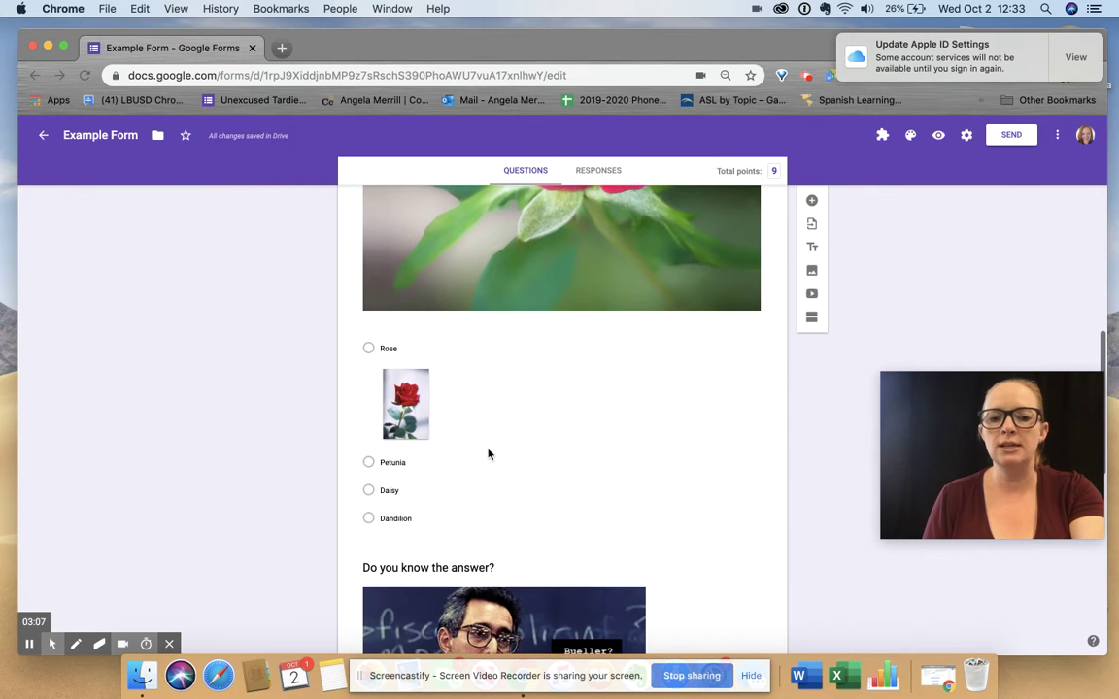
{"action": "left_click", "coordinate": [487, 457]}
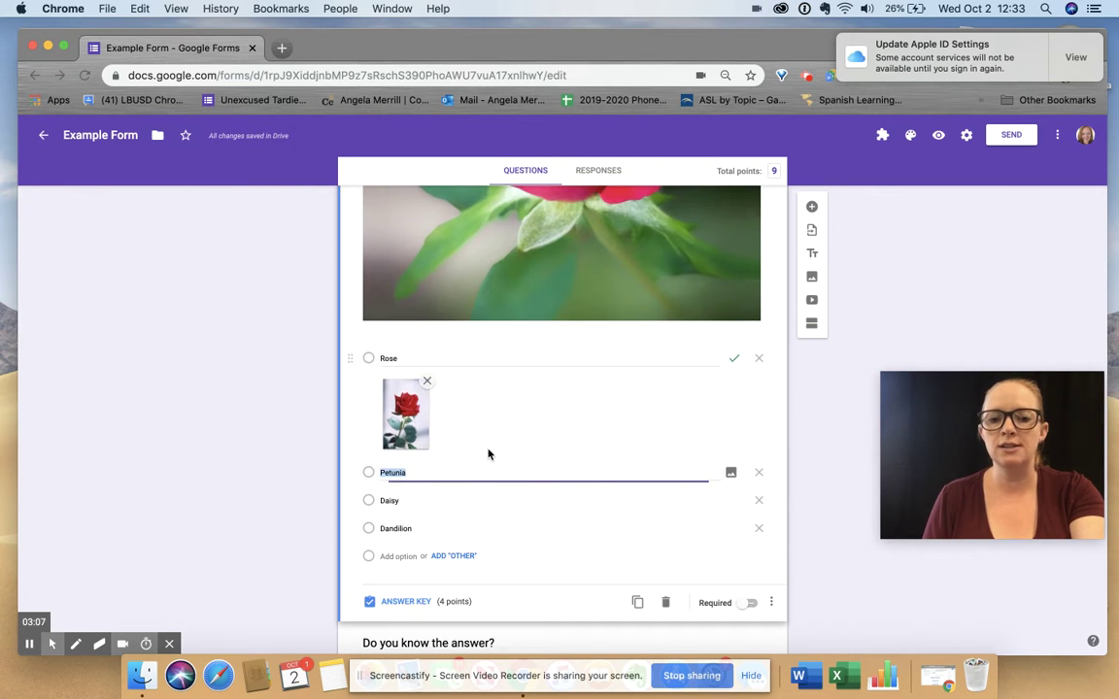
{"action": "left_click", "coordinate": [406, 604]}
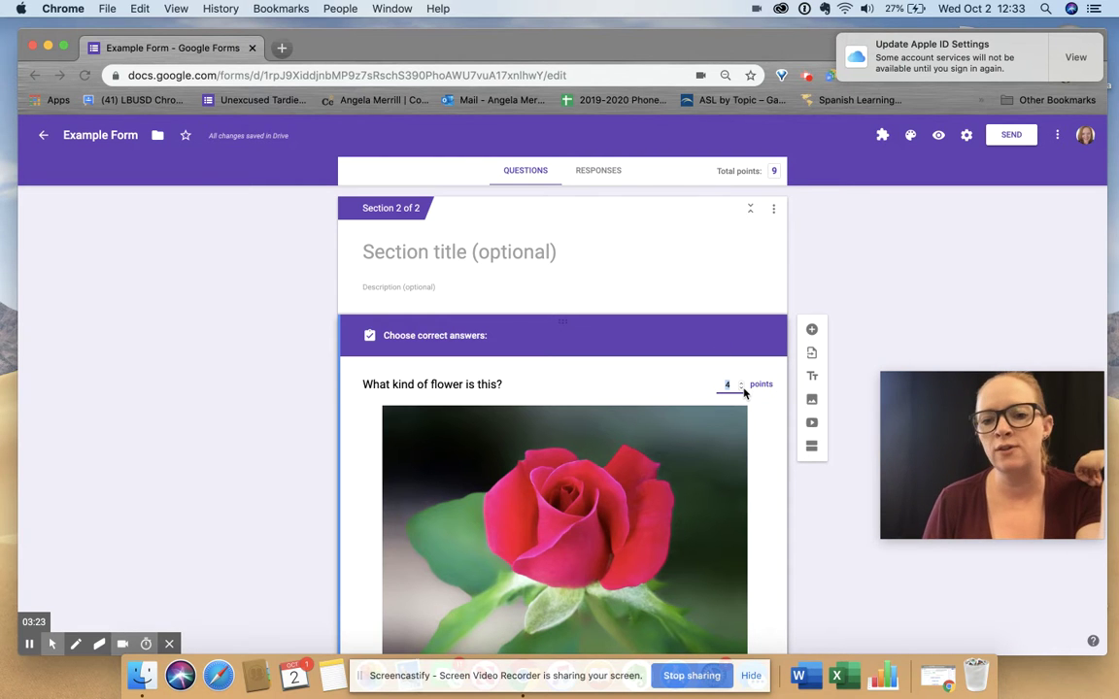
{"action": "left_click", "coordinate": [741, 389]}
{"action": "left_click", "coordinate": [741, 390]}
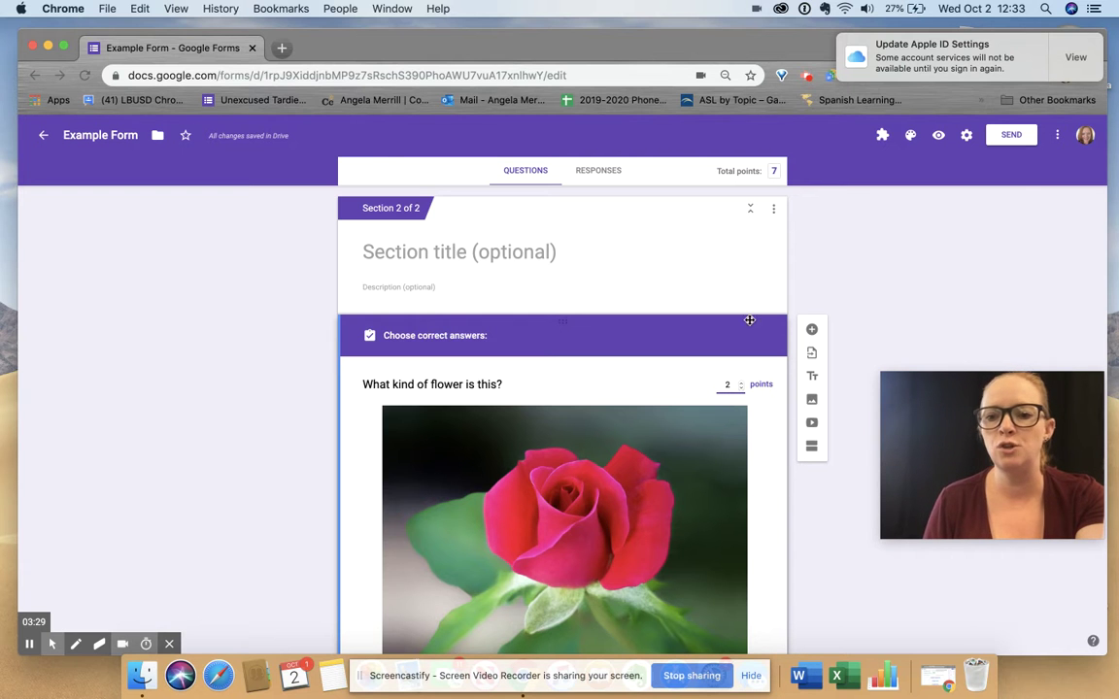
- Try Daisy as a correct answer for the flower question, restore Rose as the only correct one, and return to editing the question
{"action": "scroll", "coordinate": [737, 366], "scroll_direction": "down", "scroll_amount": 3}
{"action": "scroll", "coordinate": [737, 366], "scroll_direction": "down", "scroll_amount": 1}
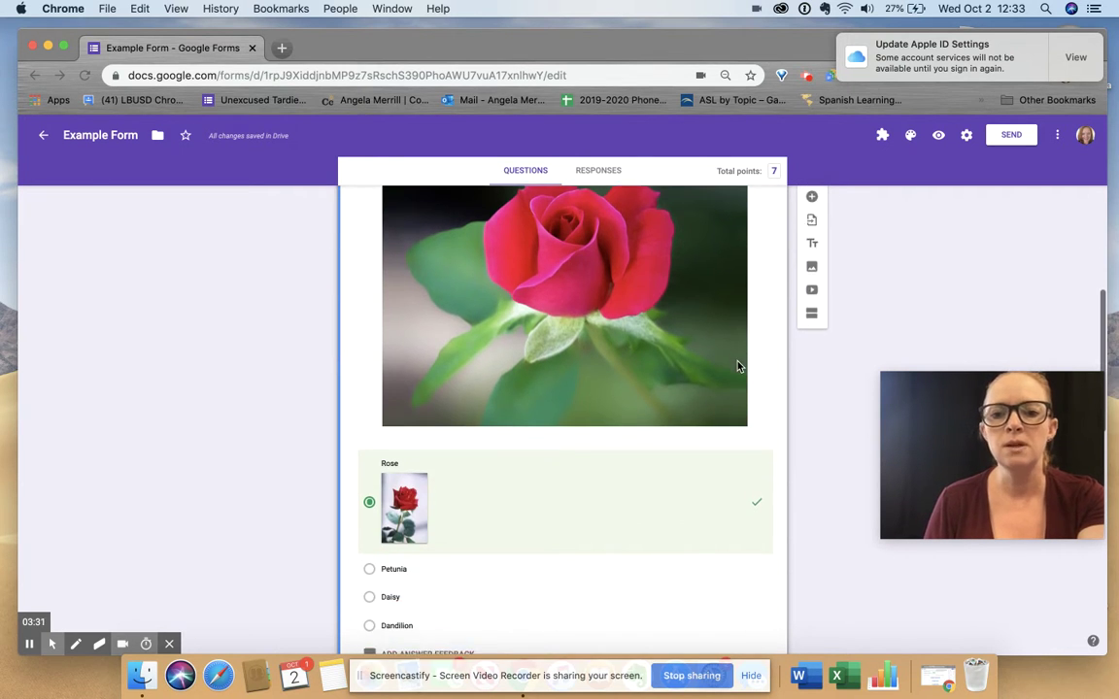
{"action": "scroll", "coordinate": [696, 395], "scroll_direction": "up", "scroll_amount": 4}
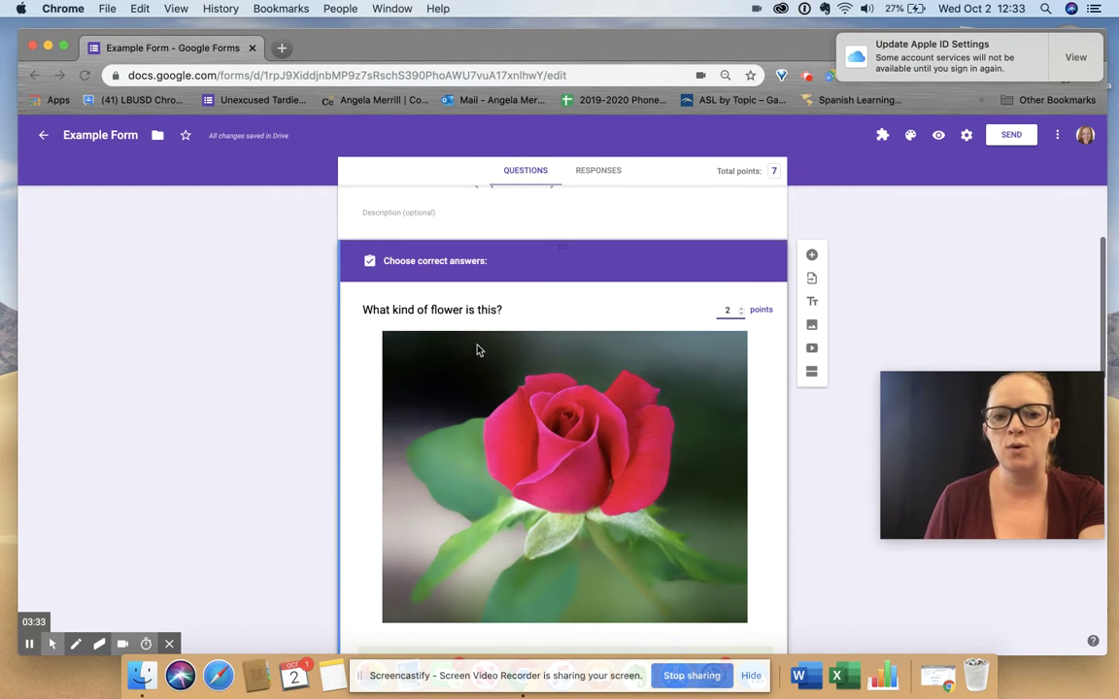
{"action": "scroll", "coordinate": [505, 314], "scroll_direction": "down", "scroll_amount": 5}
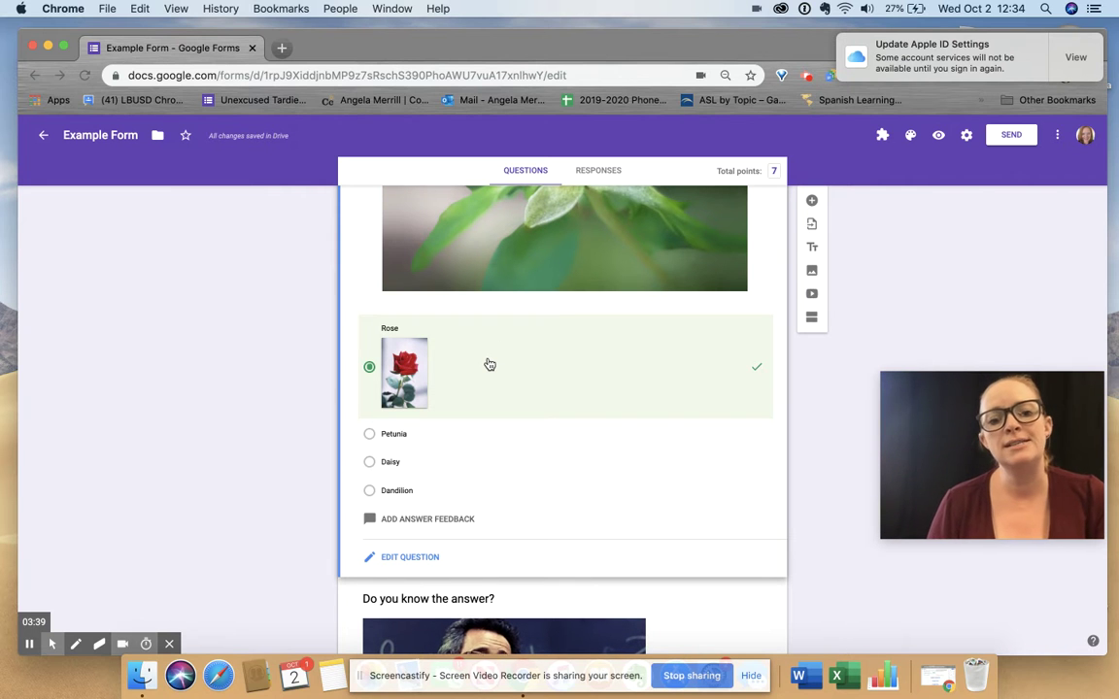
{"action": "left_click", "coordinate": [563, 357]}
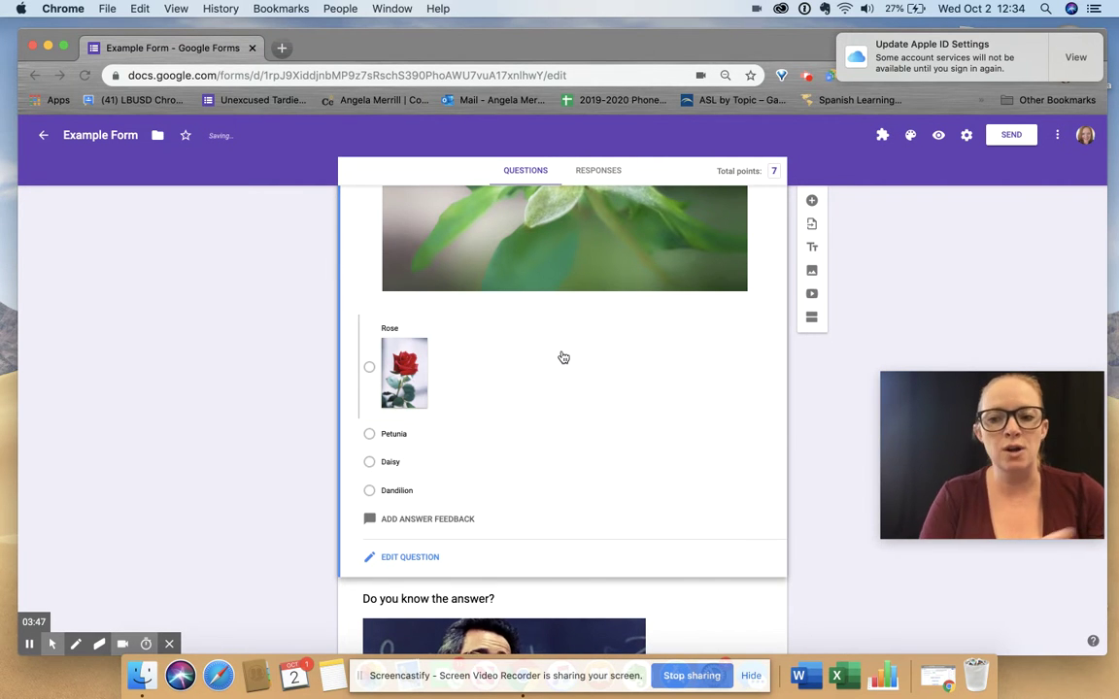
{"action": "left_click", "coordinate": [526, 462]}
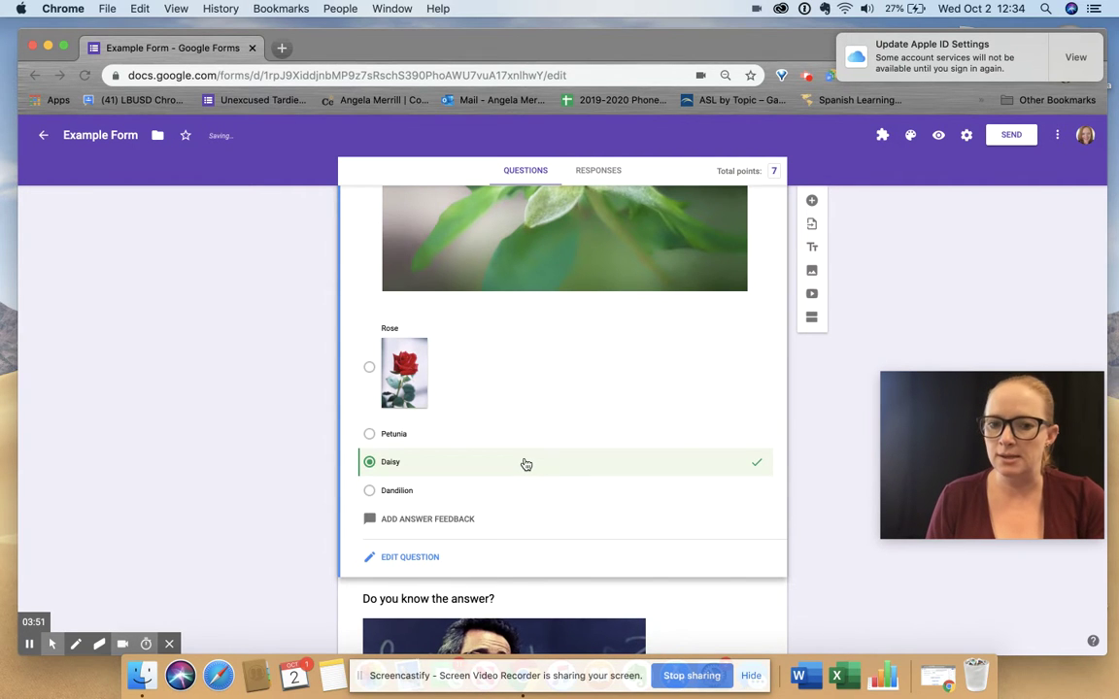
{"action": "left_click", "coordinate": [513, 380]}
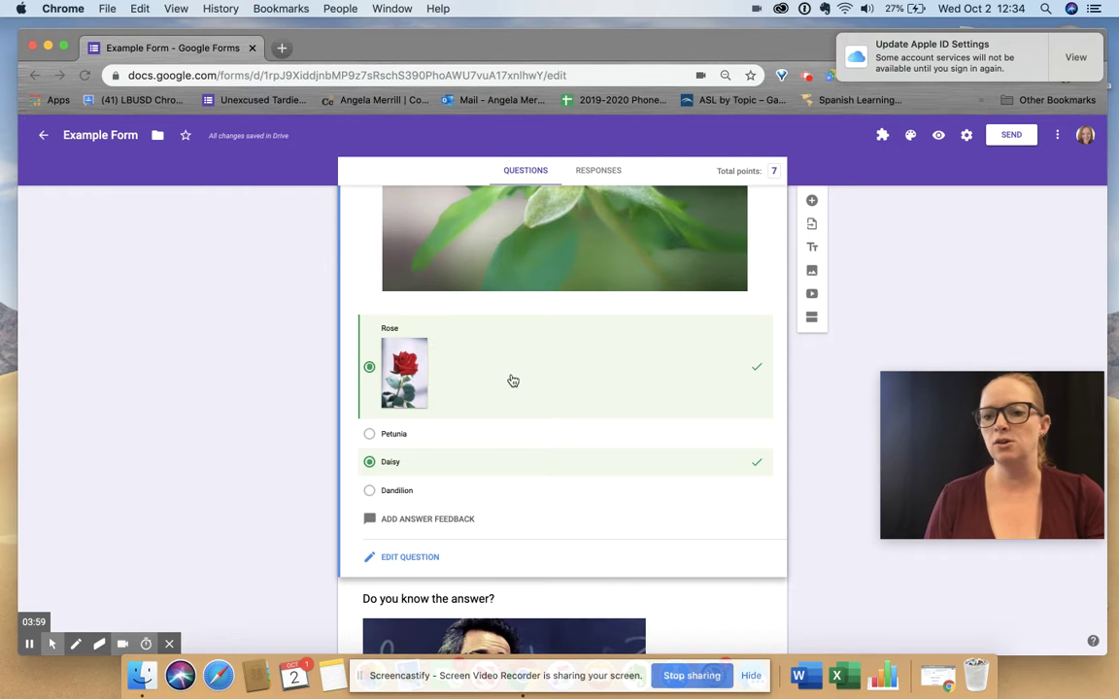
{"action": "left_click", "coordinate": [464, 463]}
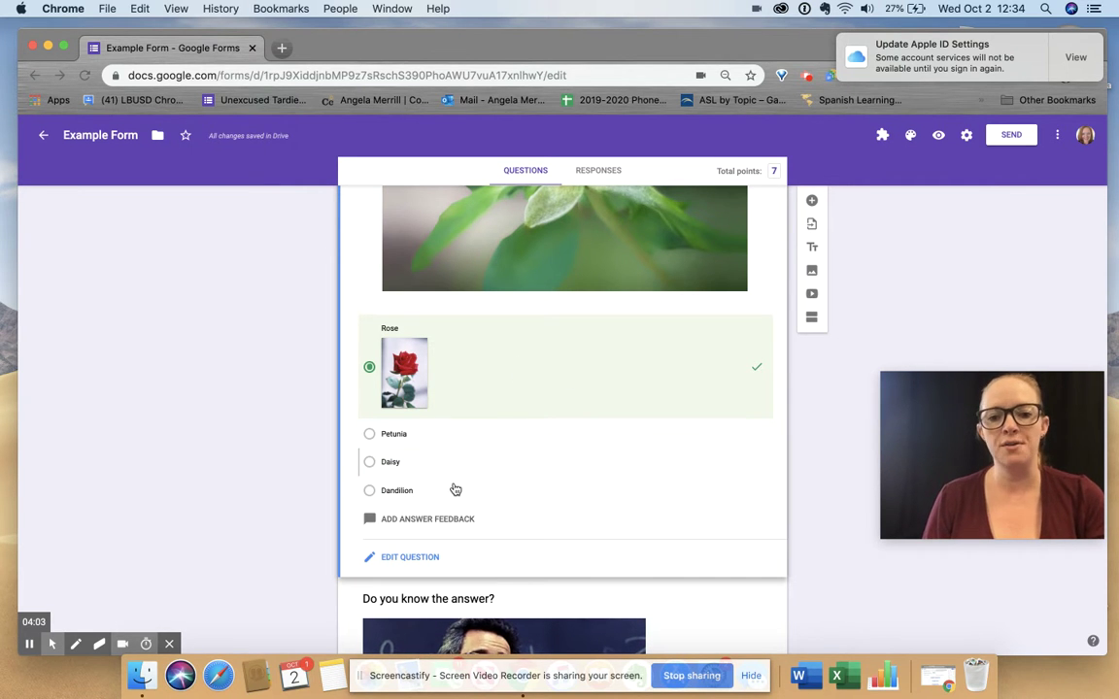
{"action": "left_click", "coordinate": [415, 559]}
- Review the flower question's options, points and answer key, and return to editing the question
{"action": "scroll", "coordinate": [614, 514], "scroll_direction": "down", "scroll_amount": 2}
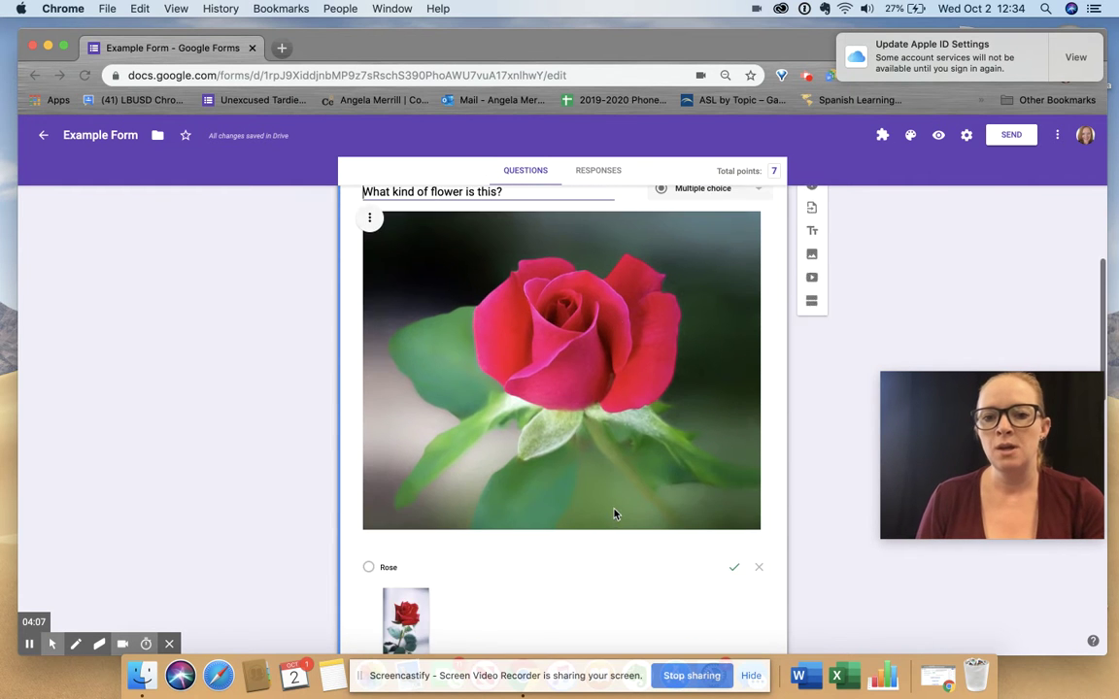
{"action": "scroll", "coordinate": [725, 337], "scroll_direction": "down", "scroll_amount": 3}
{"action": "scroll", "coordinate": [725, 337], "scroll_direction": "up", "scroll_amount": 2}
{"action": "scroll", "coordinate": [722, 337], "scroll_direction": "down", "scroll_amount": 4}
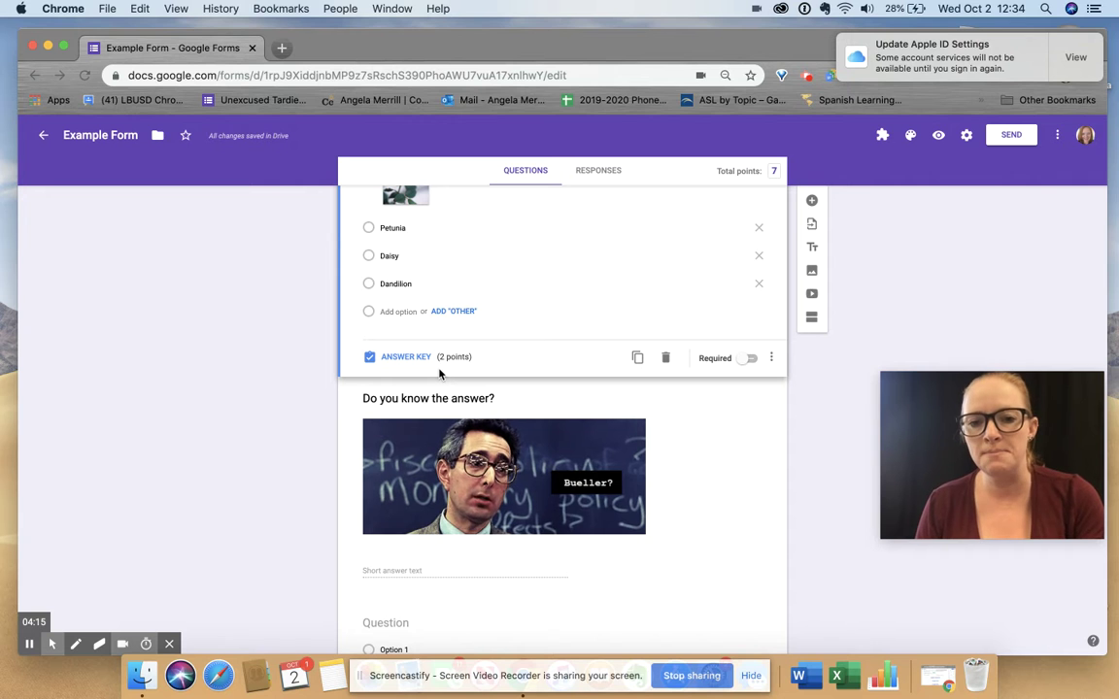
{"action": "scroll", "coordinate": [439, 374], "scroll_direction": "up", "scroll_amount": 3}
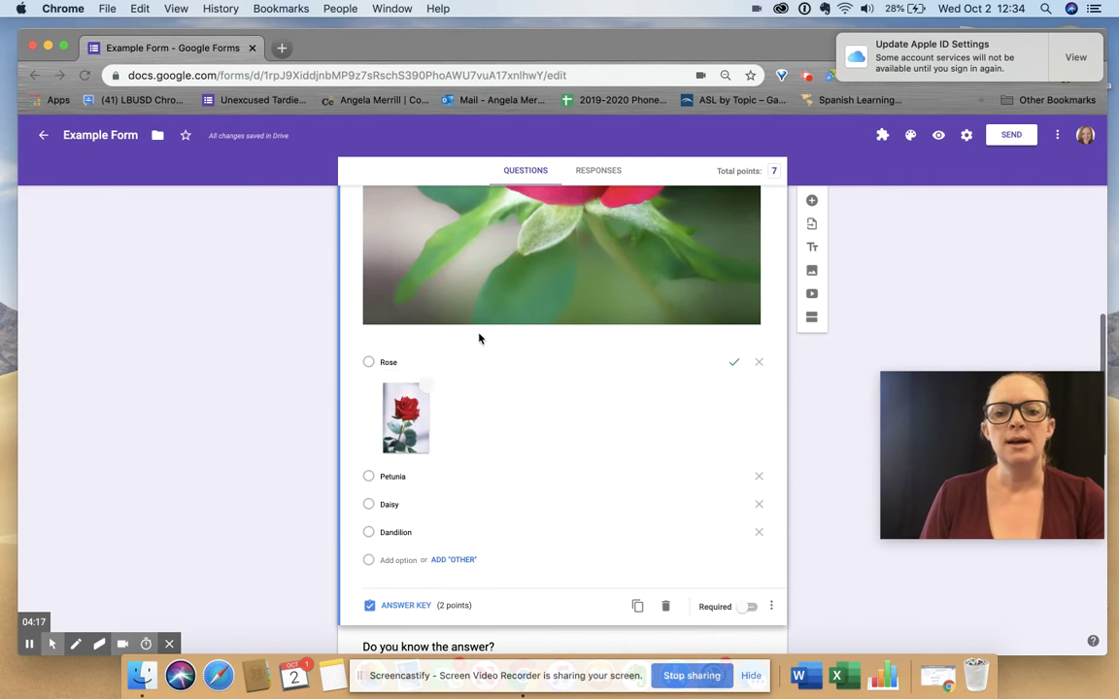
{"action": "left_click", "coordinate": [411, 606]}
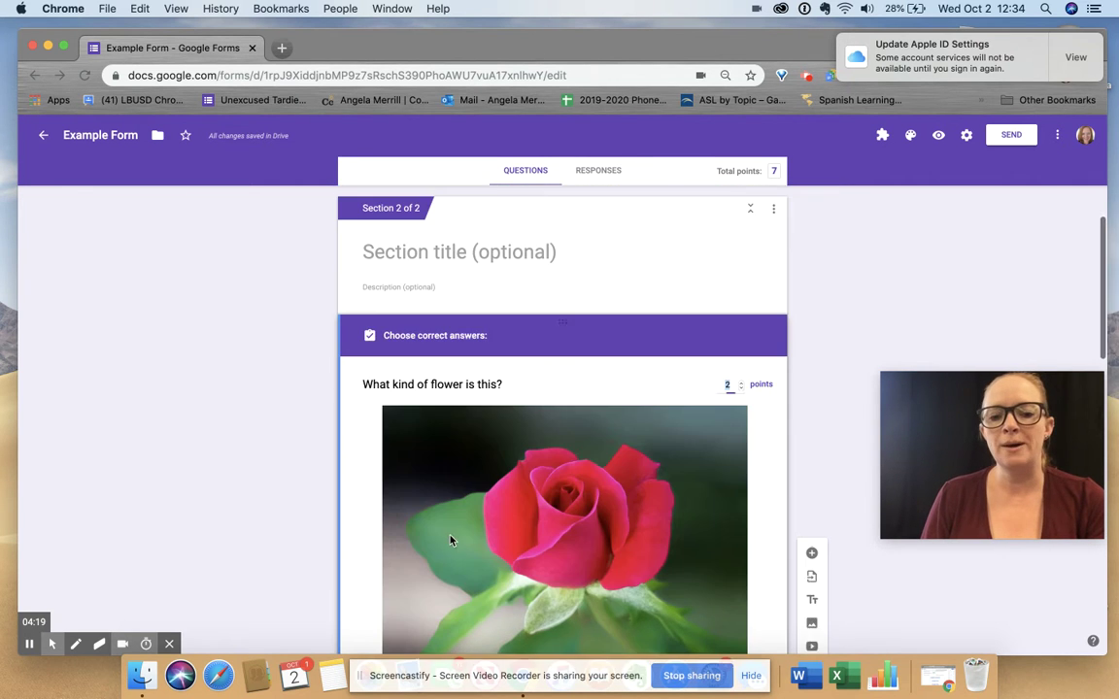
{"action": "scroll", "coordinate": [596, 504], "scroll_direction": "down", "scroll_amount": 3}
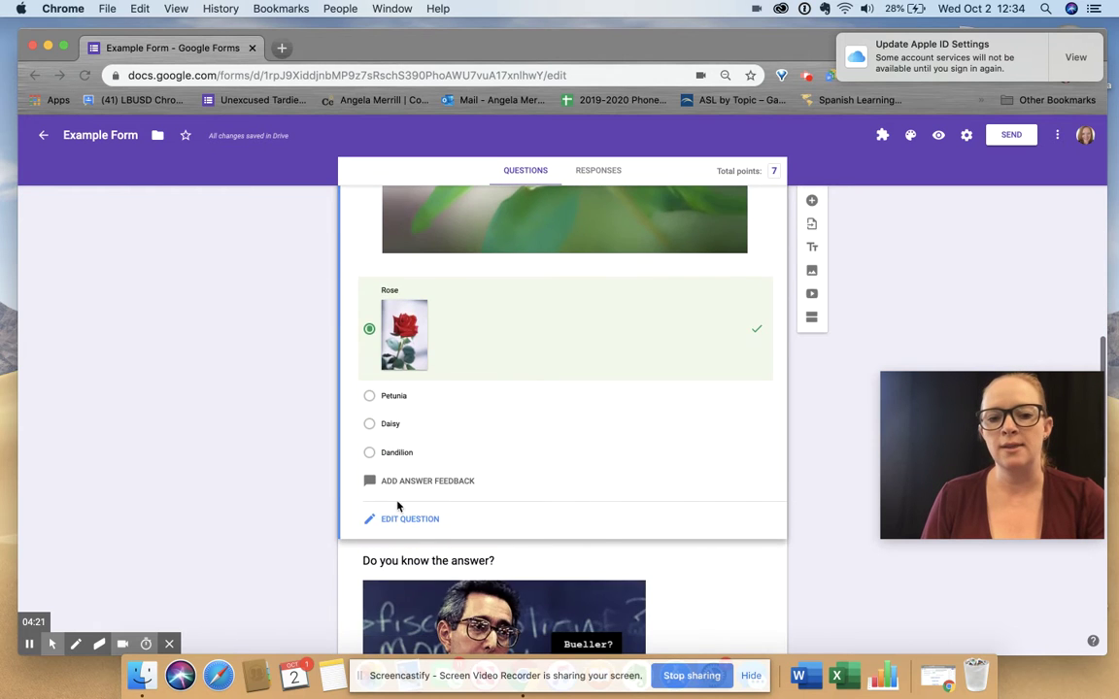
{"action": "left_click", "coordinate": [412, 515]}
- Make the question "What kind of flower is this?" required
{"action": "scroll", "coordinate": [738, 427], "scroll_direction": "down", "scroll_amount": 3}
{"action": "scroll", "coordinate": [738, 427], "scroll_direction": "down", "scroll_amount": 5}
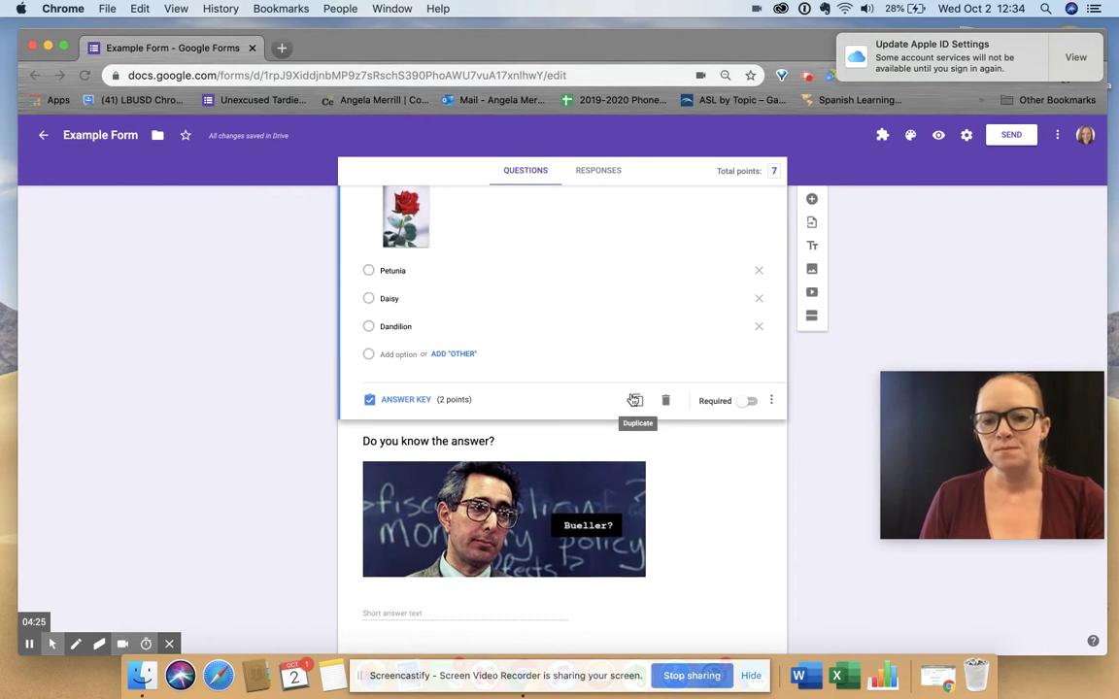
{"action": "scroll", "coordinate": [633, 397], "scroll_direction": "down", "scroll_amount": 1}
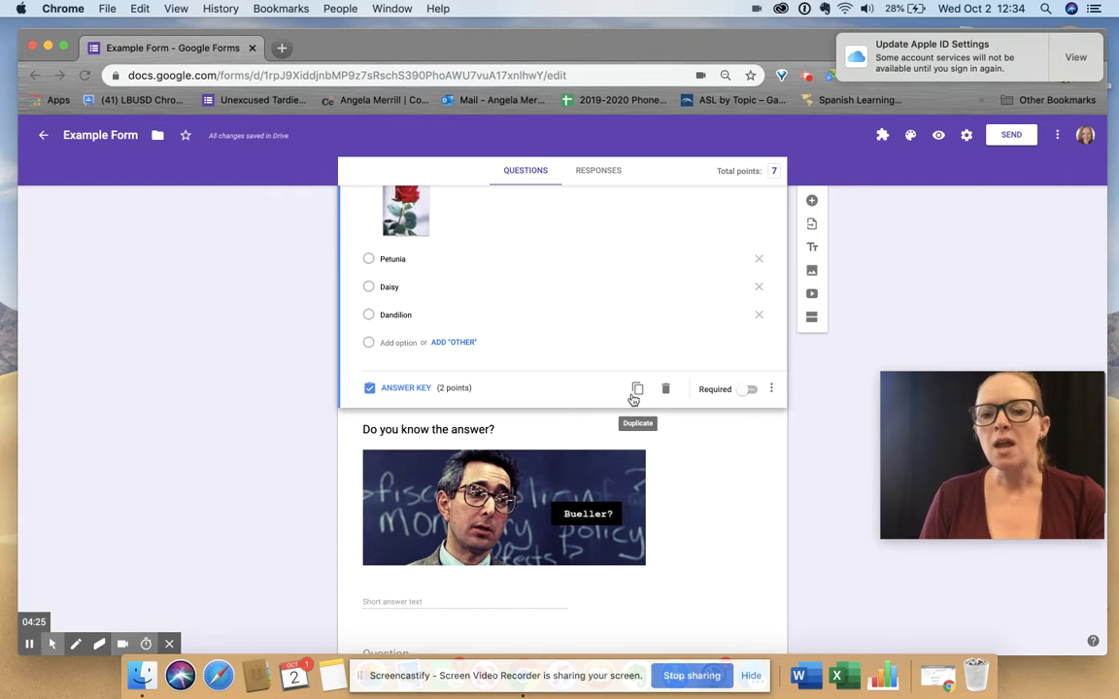
{"action": "left_click", "coordinate": [750, 390]}
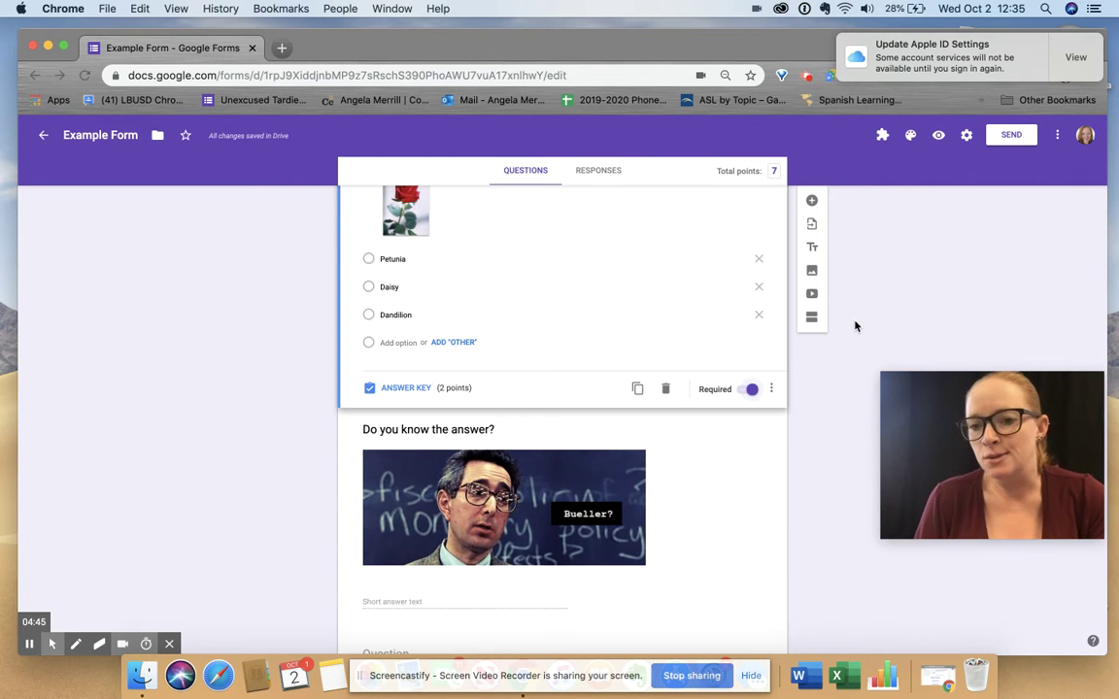
{"action": "left_click", "coordinate": [750, 389]}
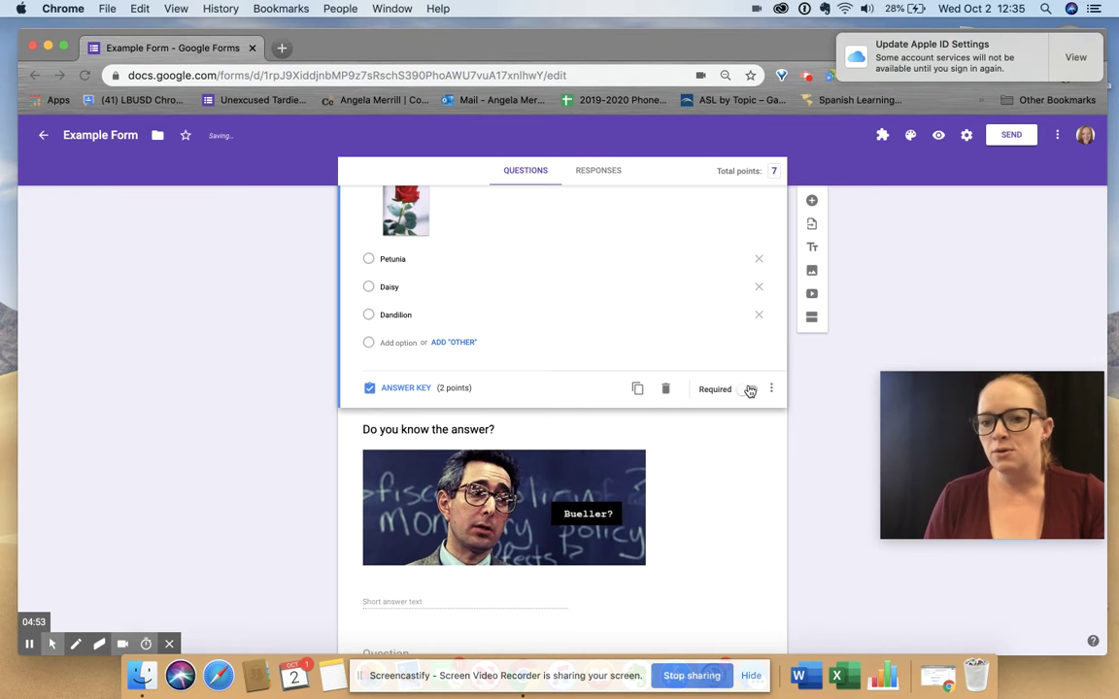
{"action": "left_click", "coordinate": [747, 392]}
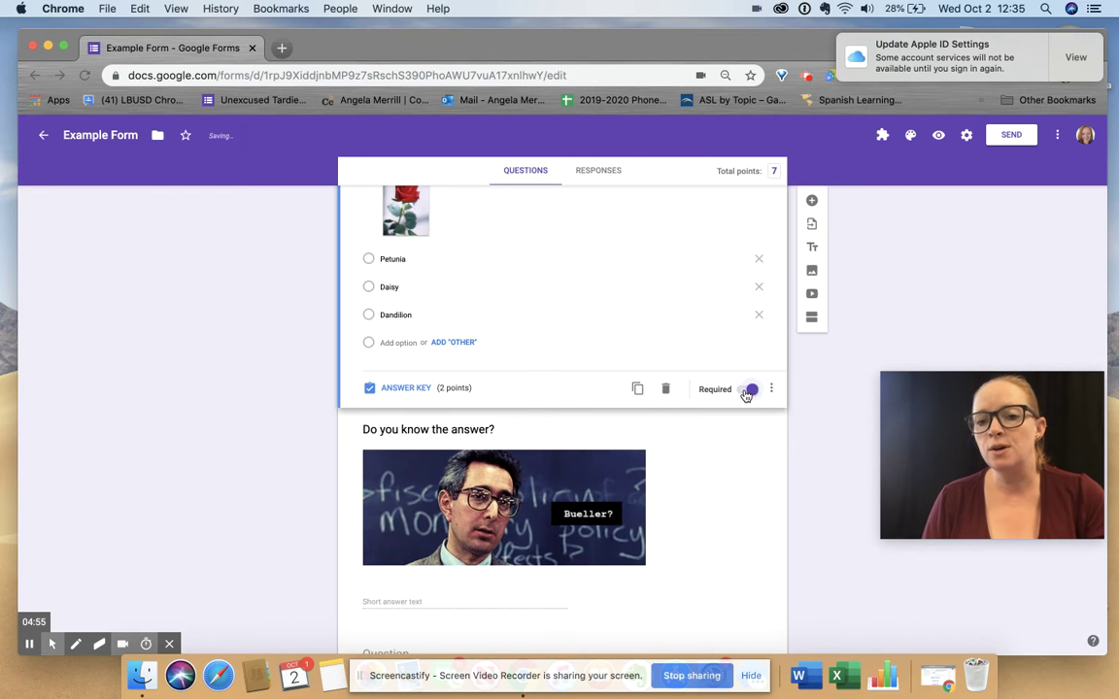
- Turn off the required setting for the question "What kind of flower is this?"
{"action": "scroll", "coordinate": [745, 394], "scroll_direction": "down", "scroll_amount": 10}
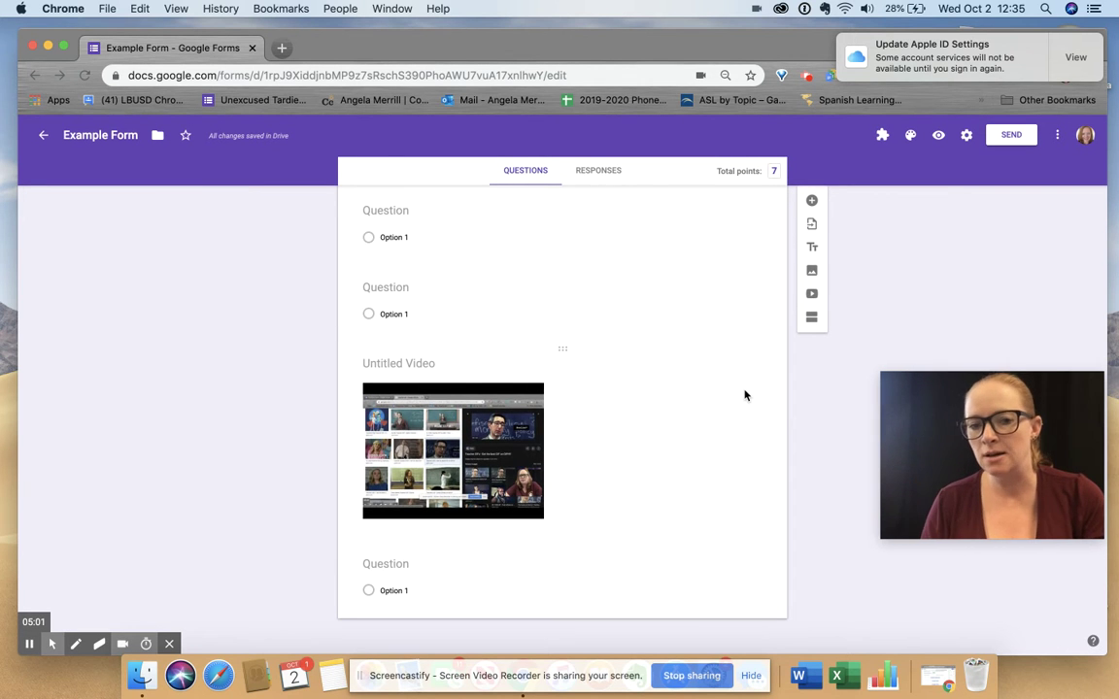
{"action": "scroll", "coordinate": [745, 395], "scroll_direction": "up", "scroll_amount": 7}
{"action": "left_click", "coordinate": [751, 532]}
- In the answer key of "Do you know the answer?", set the question's value to 2 points
{"action": "scroll", "coordinate": [725, 467], "scroll_direction": "down", "scroll_amount": 1}
{"action": "scroll", "coordinate": [723, 468], "scroll_direction": "down", "scroll_amount": 5}
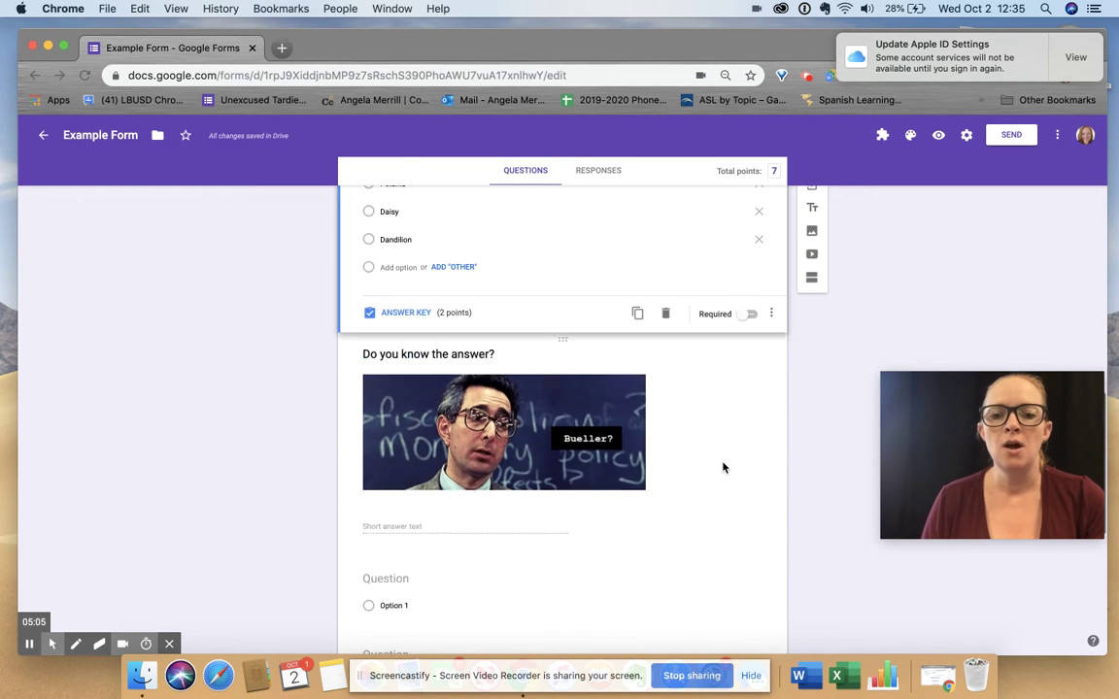
{"action": "scroll", "coordinate": [705, 363], "scroll_direction": "up", "scroll_amount": 2}
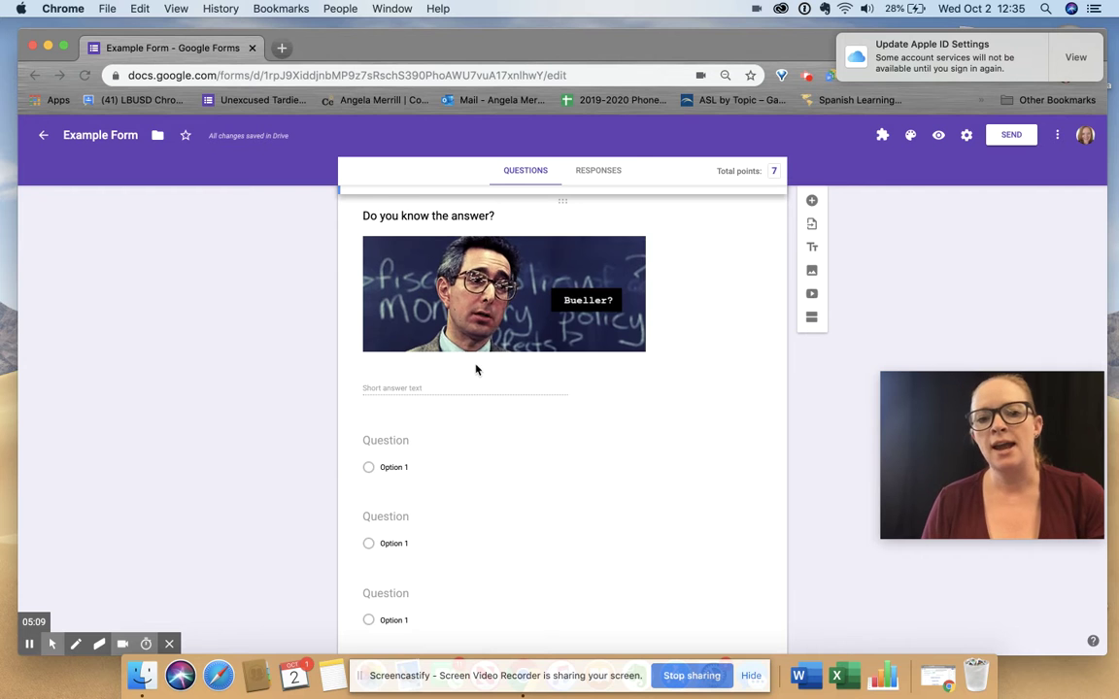
{"action": "scroll", "coordinate": [476, 367], "scroll_direction": "up", "scroll_amount": 2}
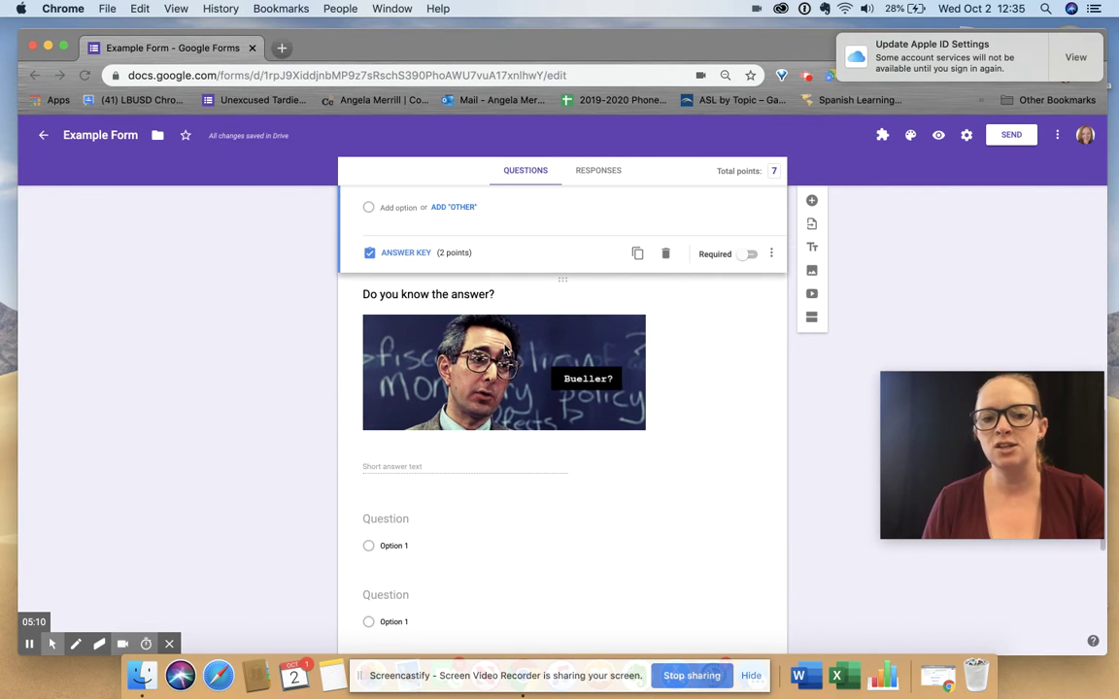
{"action": "left_click", "coordinate": [463, 469]}
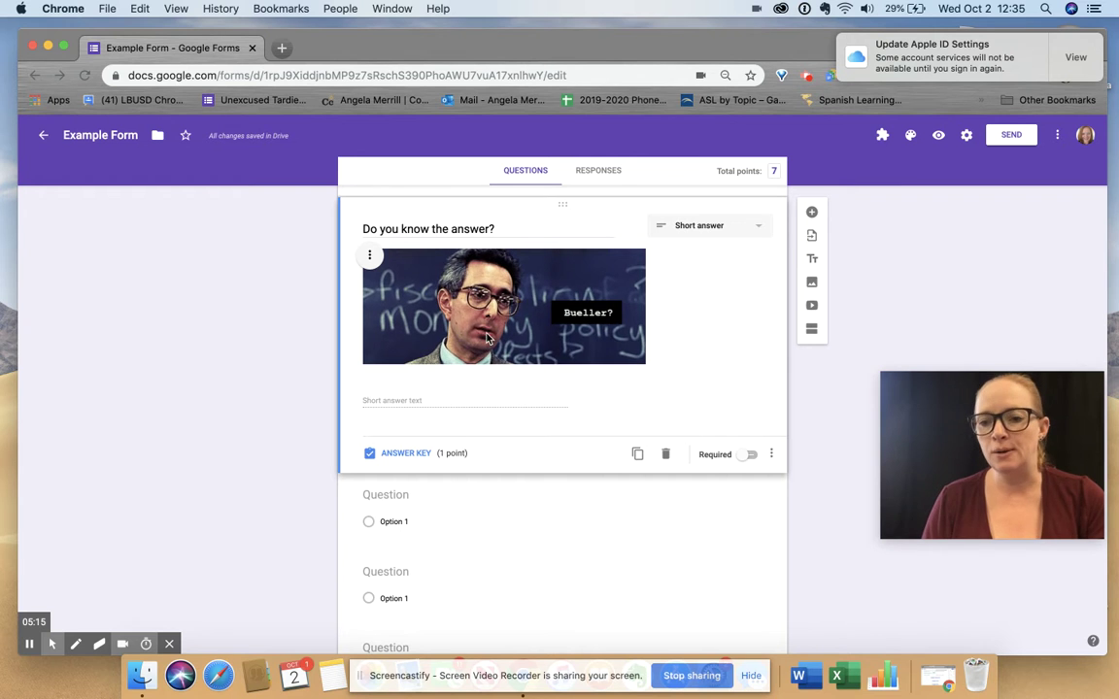
{"action": "left_click", "coordinate": [405, 454]}
{"action": "left_click", "coordinate": [740, 264]}
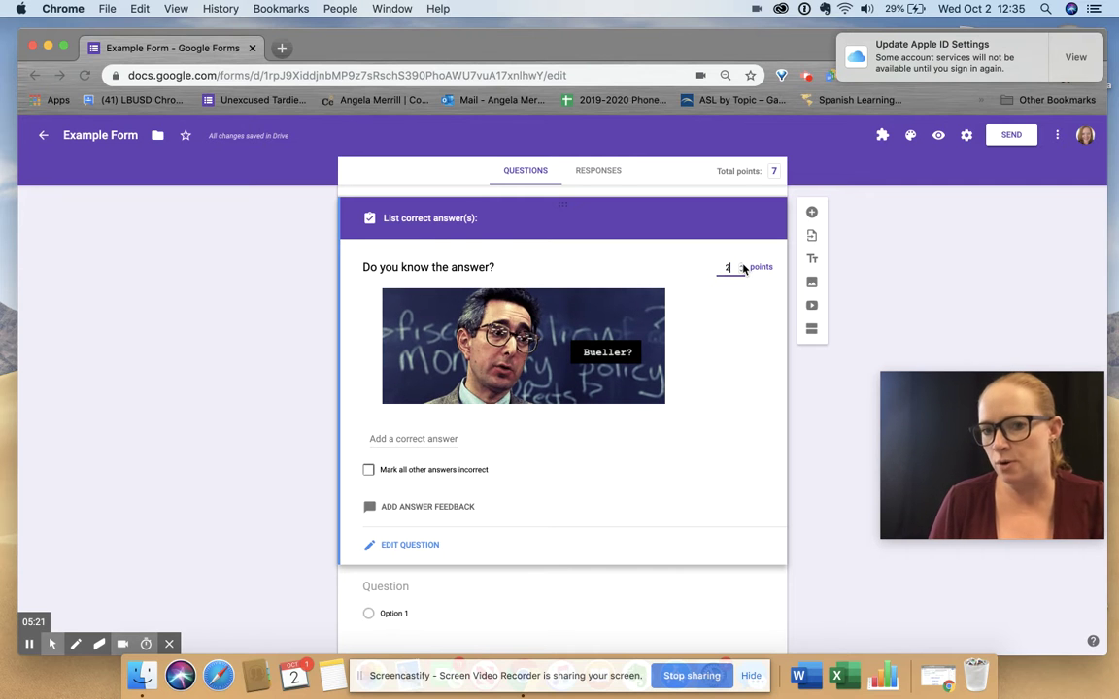
- Add "Yes, I know the answer." as a correct answer for the question "Do you know the answer?"
{"action": "left_click", "coordinate": [436, 445]}
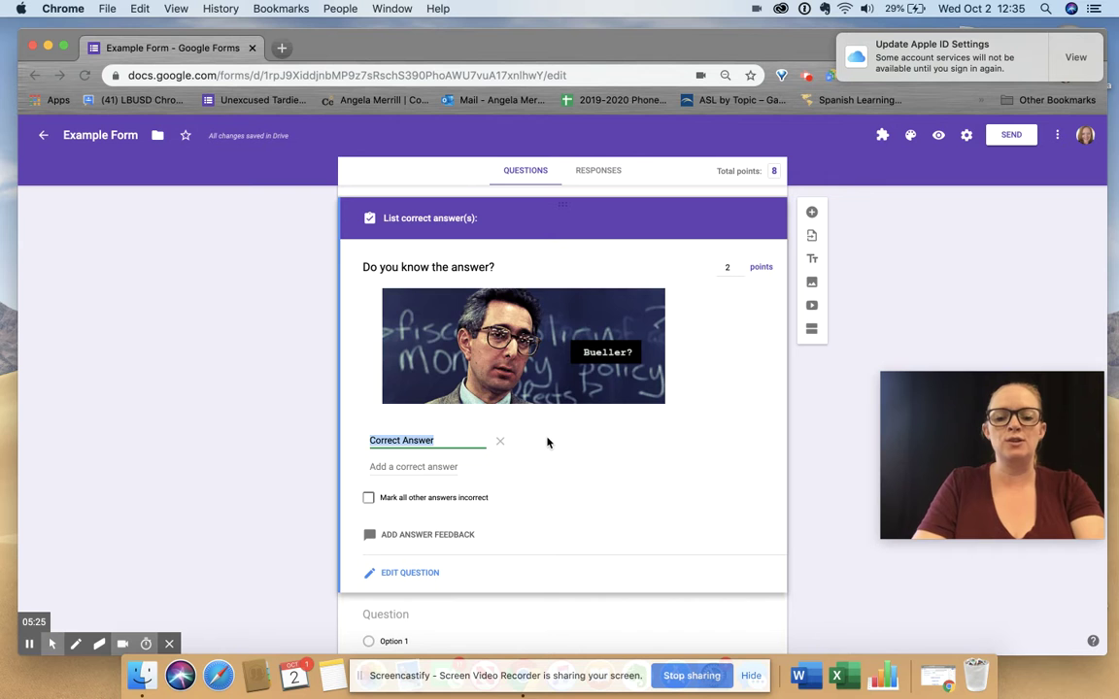
{"action": "type", "text": "Yes, OI k"}
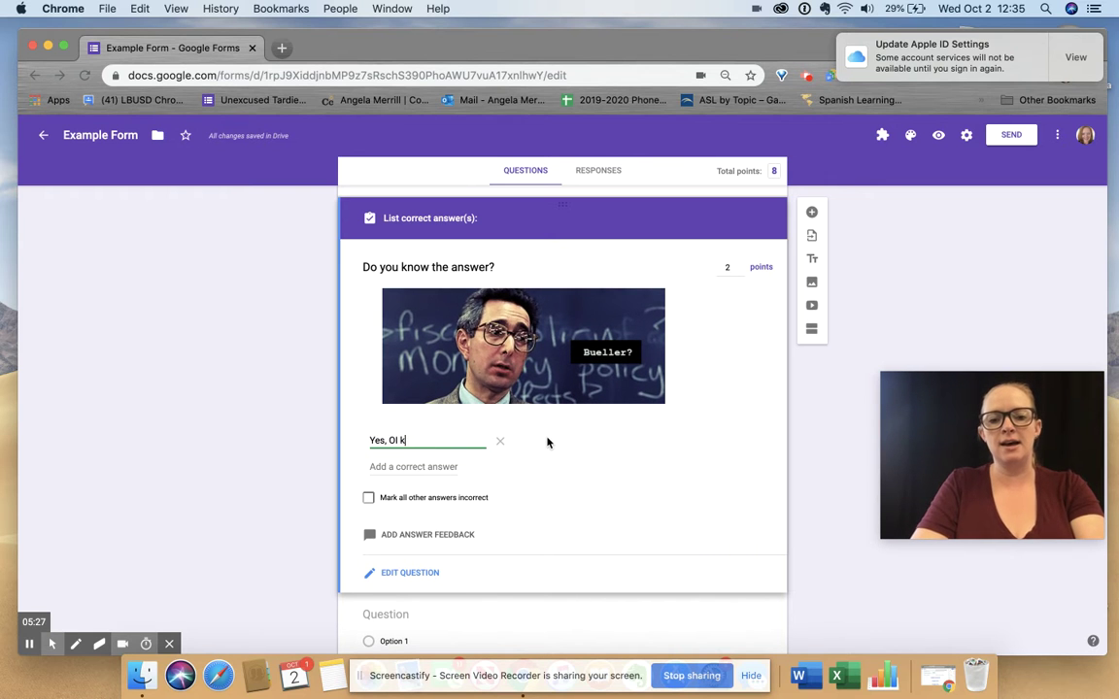
{"action": "key", "text": "BackSpace"}
{"action": "key", "text": "BackSpace"}
{"action": "key", "text": "BackSpace"}
{"action": "key", "text": "BackSpace"}
{"action": "type", "text": "I know th"}
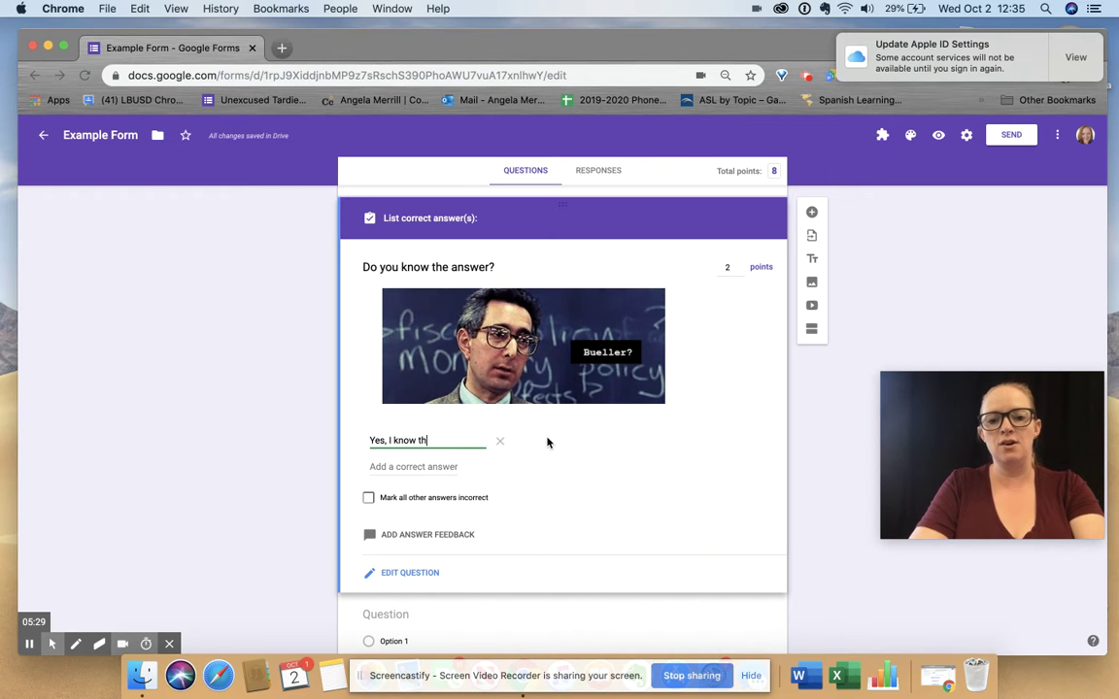
{"action": "type", "text": "e answer."}
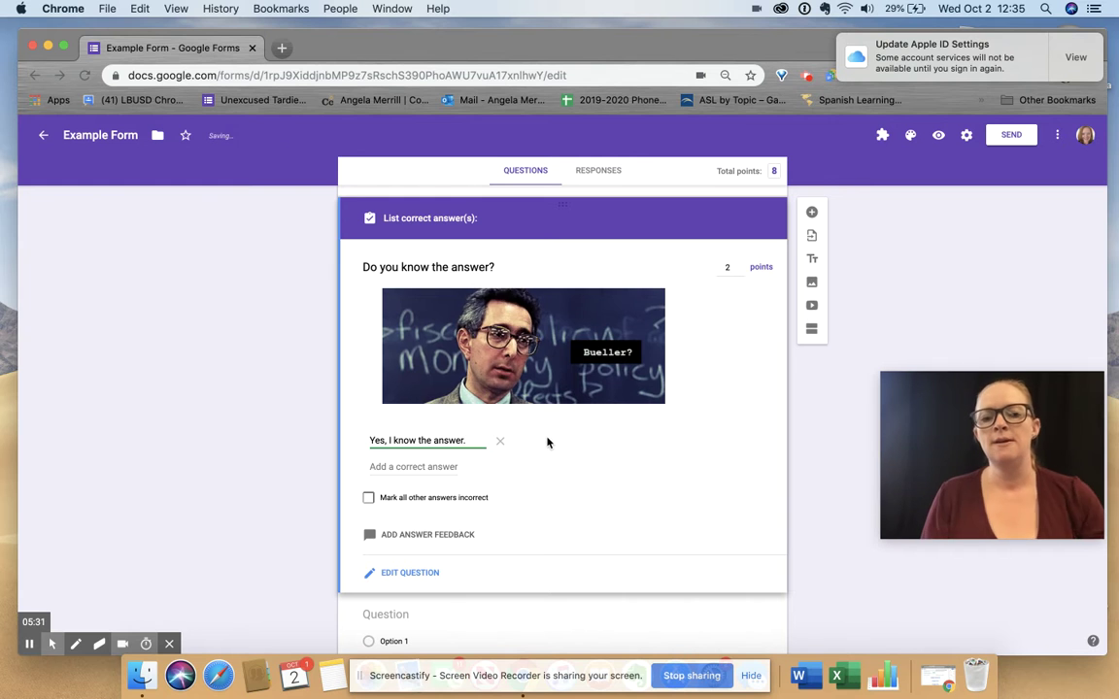
- Add "Yeah, I do." as another correct answer without marking all other answers incorrect, and return to editing the question
{"action": "left_click", "coordinate": [413, 467]}
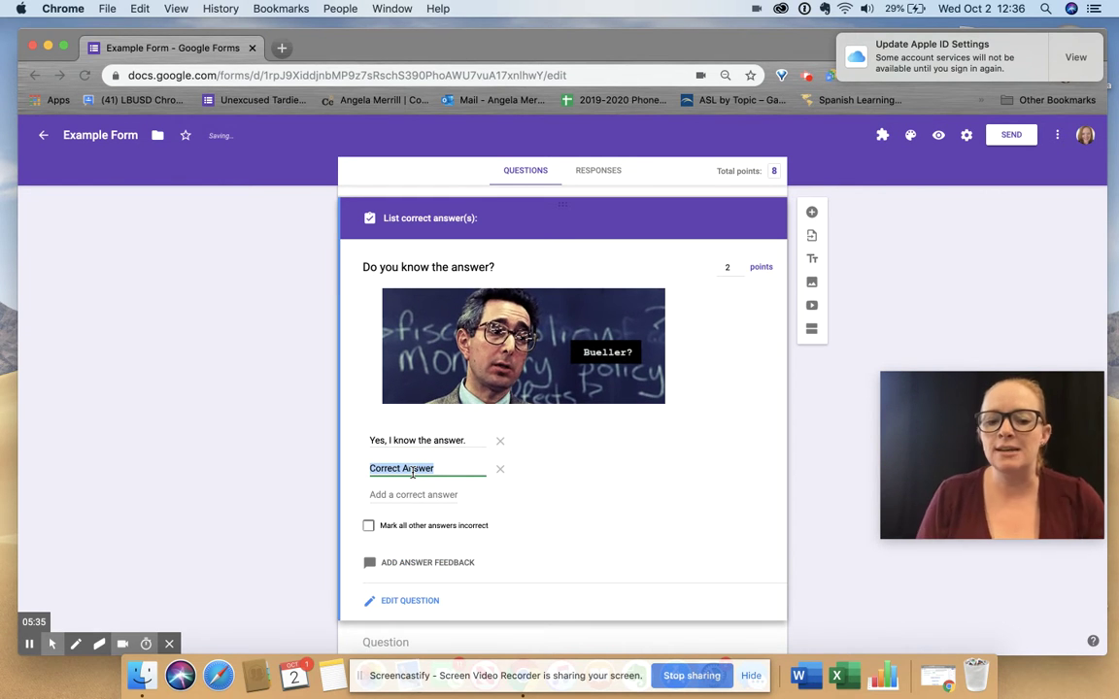
{"action": "type", "text": "Yeah, I do."}
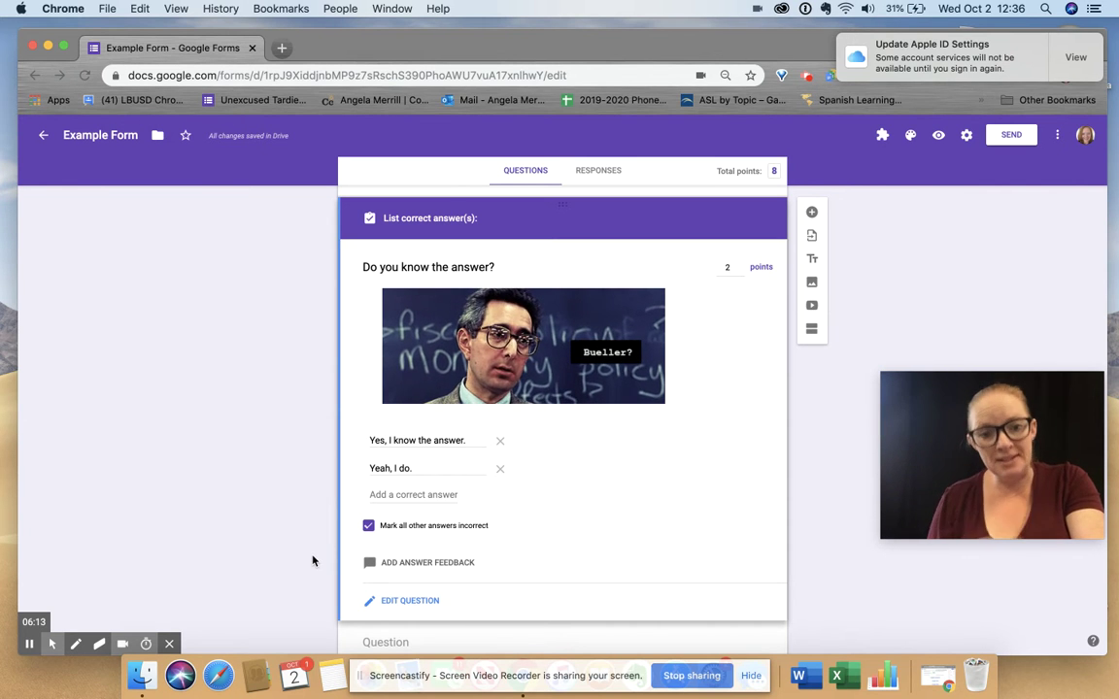
{"action": "left_click", "coordinate": [368, 525]}
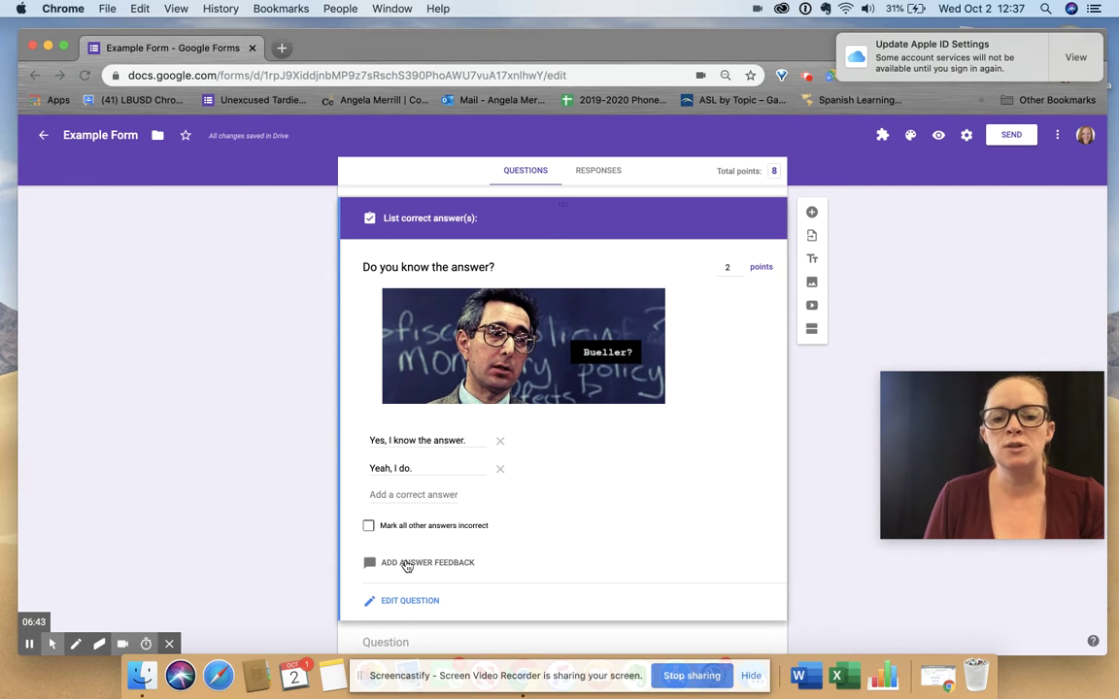
{"action": "left_click", "coordinate": [406, 602]}
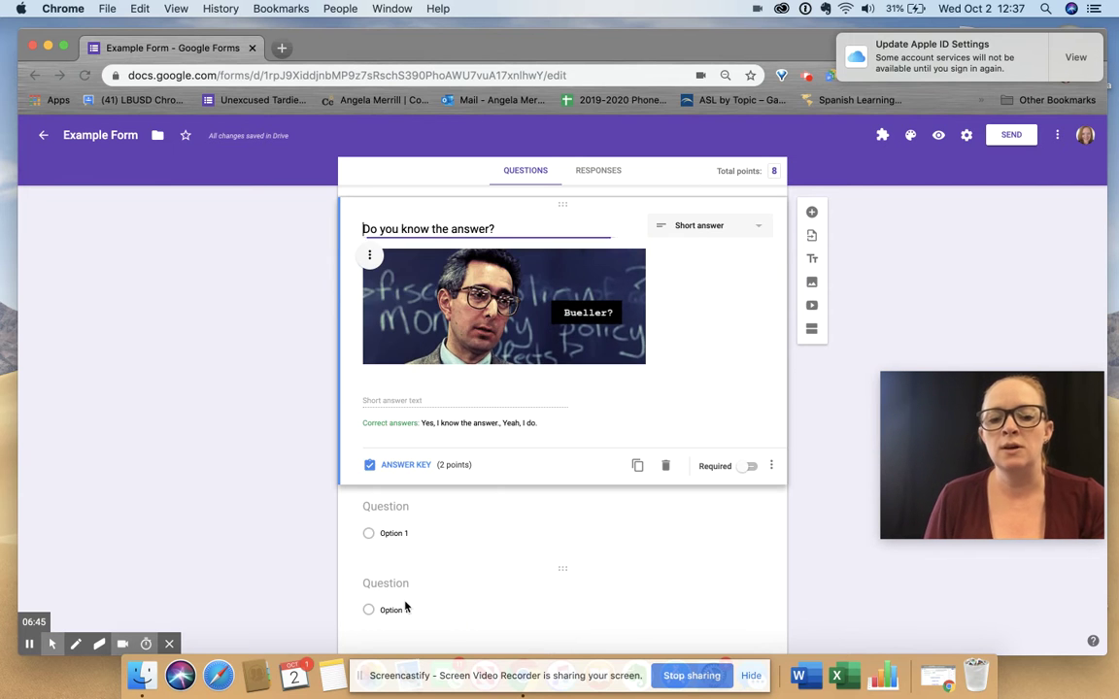
- Add Option 2, Option 3 and Option 4 to the untitled multiple-choice question below the video
{"action": "scroll", "coordinate": [619, 253], "scroll_direction": "down", "scroll_amount": 2}
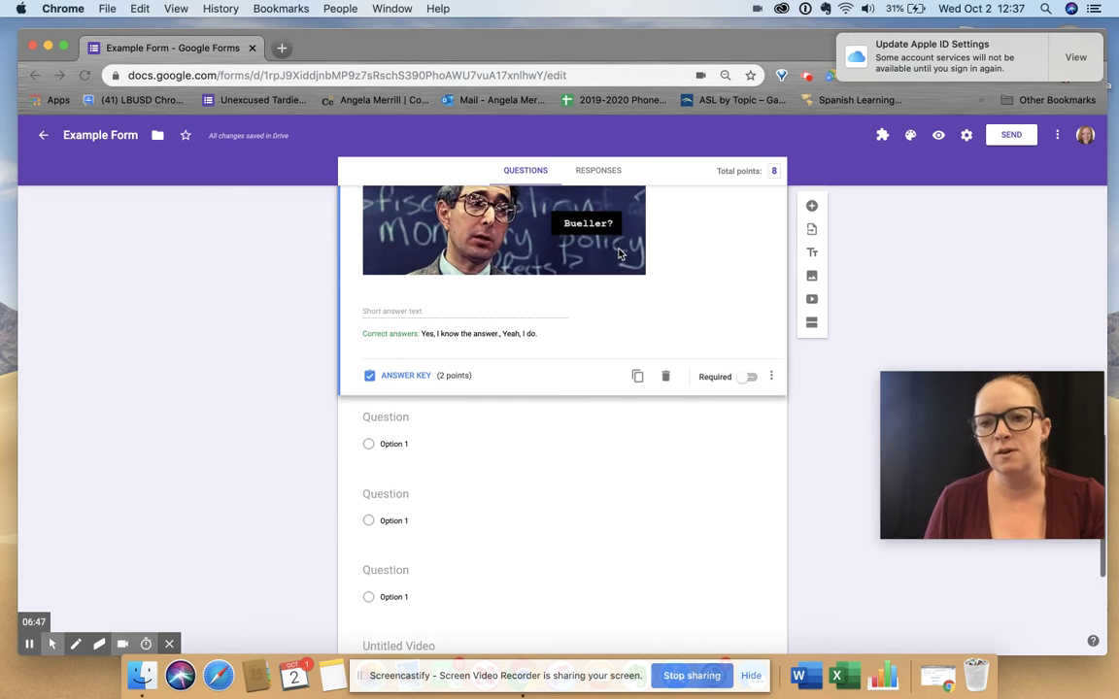
{"action": "scroll", "coordinate": [619, 253], "scroll_direction": "down", "scroll_amount": 5}
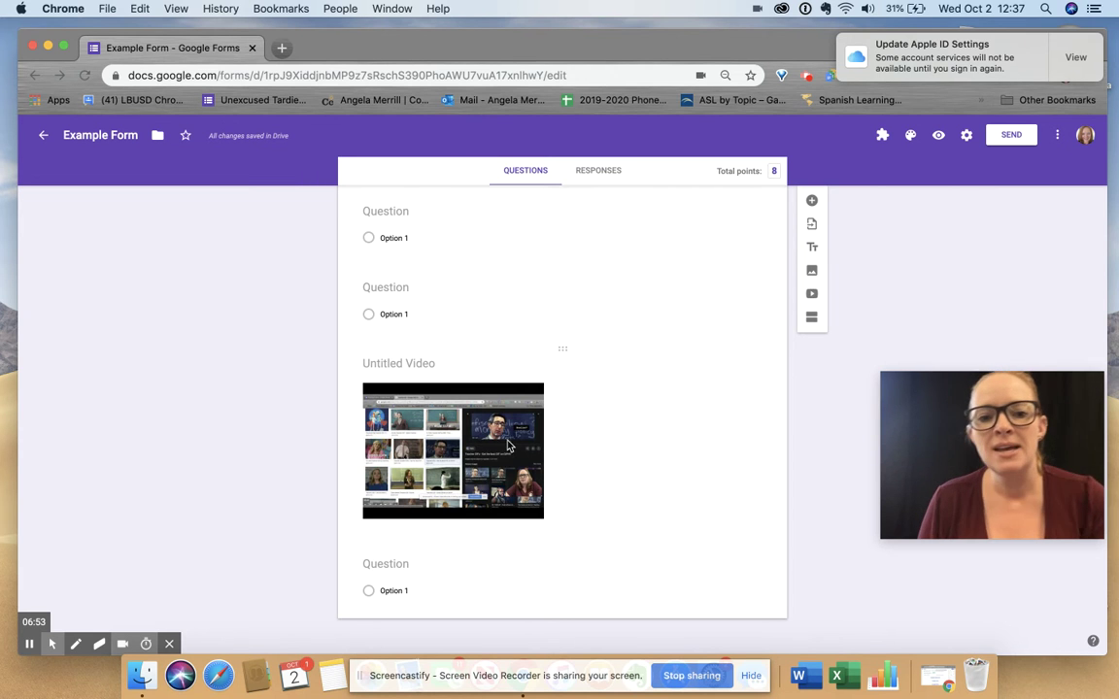
{"action": "left_click", "coordinate": [463, 393]}
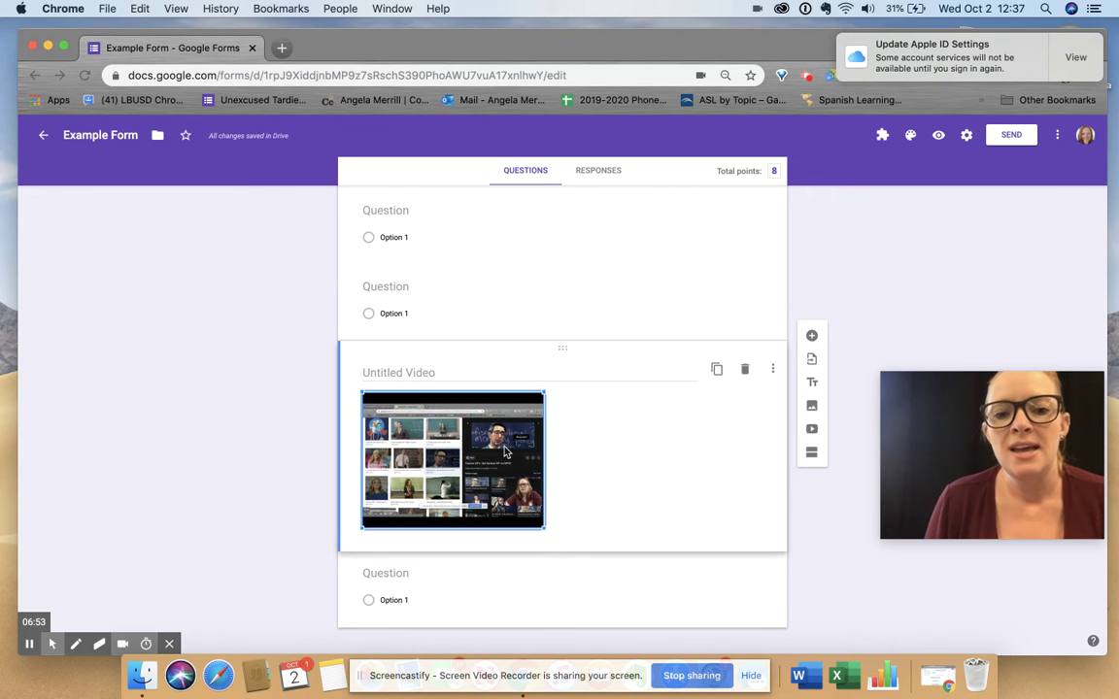
{"action": "left_click", "coordinate": [399, 572]}
{"action": "left_click", "coordinate": [686, 573]}
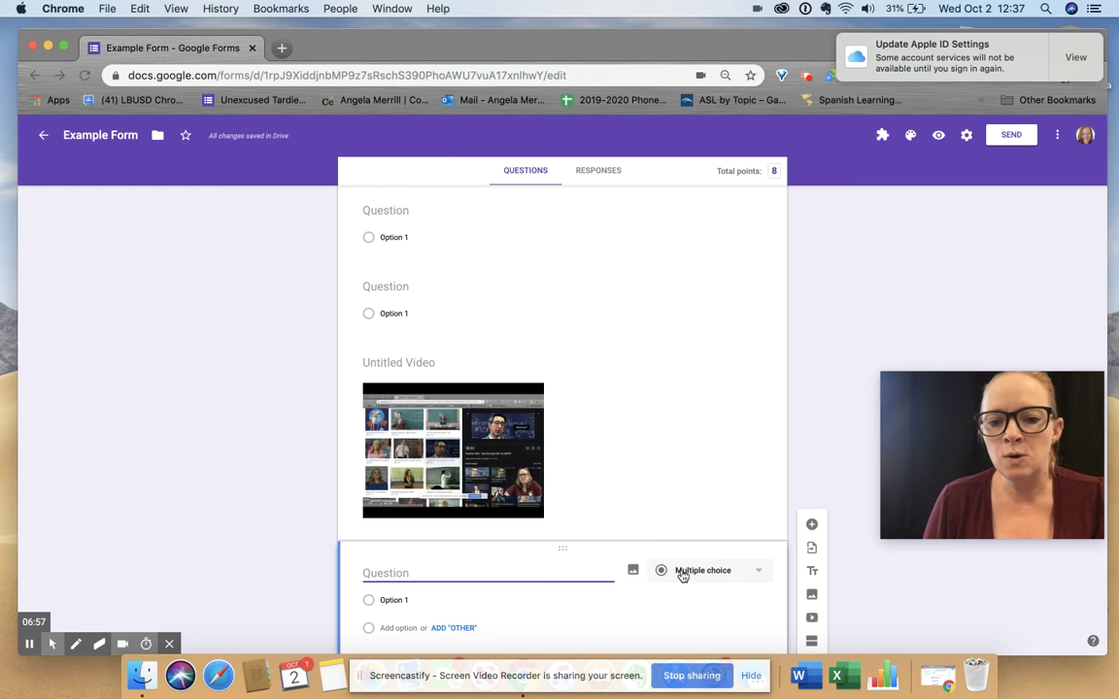
{"action": "left_click", "coordinate": [540, 575]}
{"action": "left_click", "coordinate": [468, 597]}
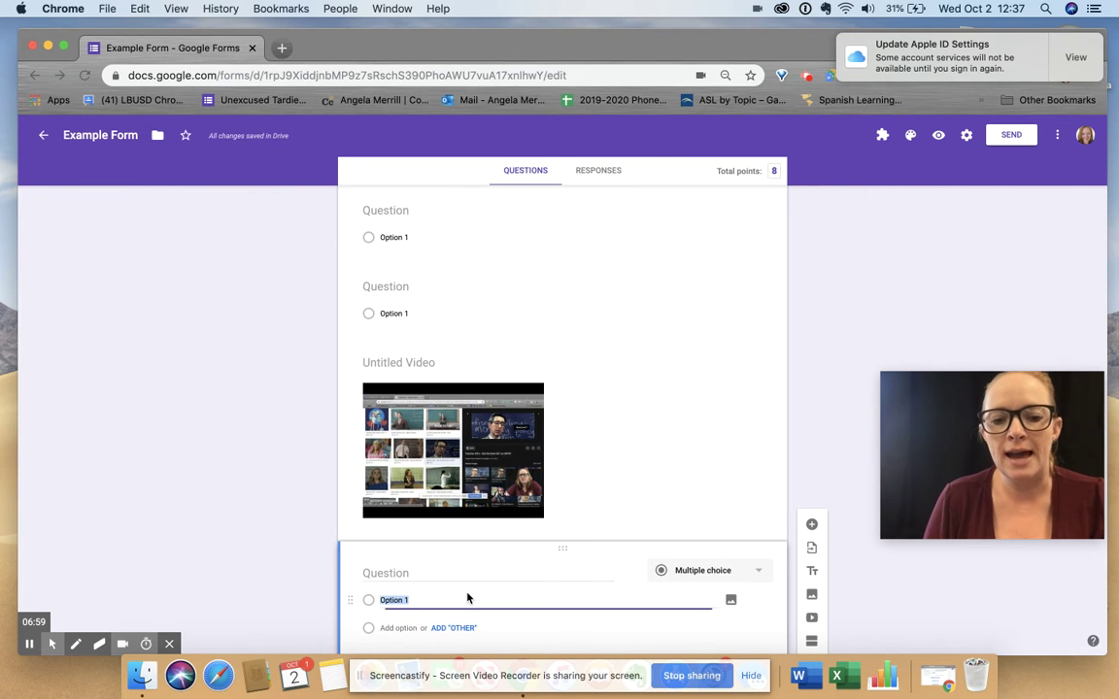
{"action": "key", "text": "Return"}
{"action": "key", "text": "Return"}
{"action": "key", "text": "Return"}
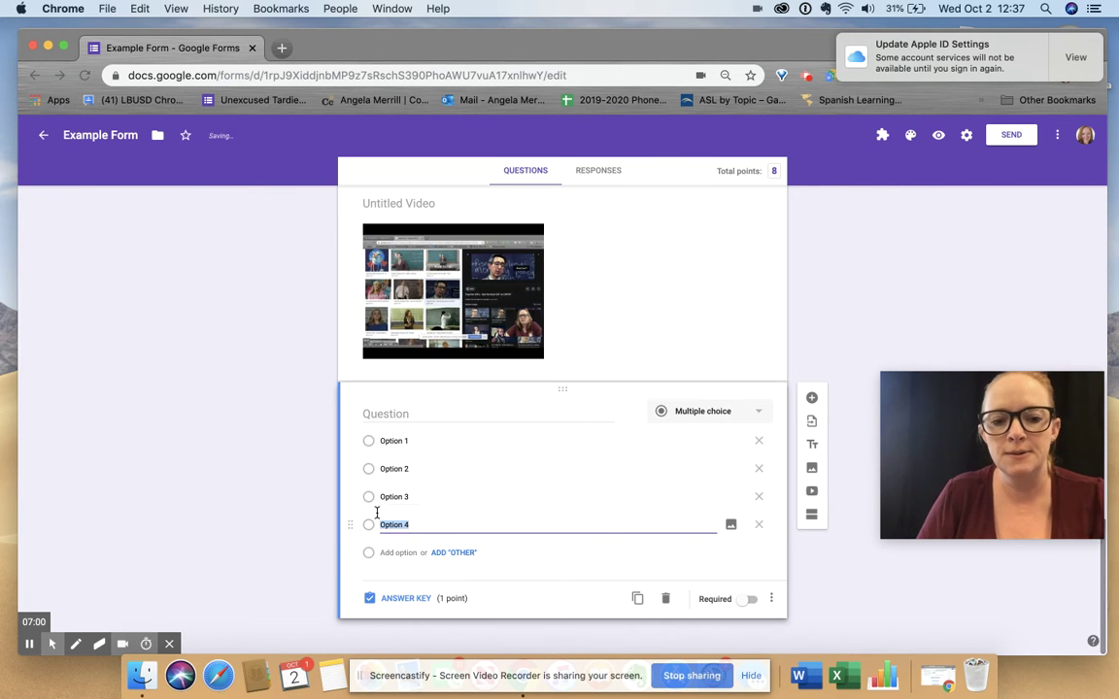
- Examine the answer feedback fields for incorrect and correct answers in the last question's answer key, and cancel without adding feedback
{"action": "left_click", "coordinate": [404, 597]}
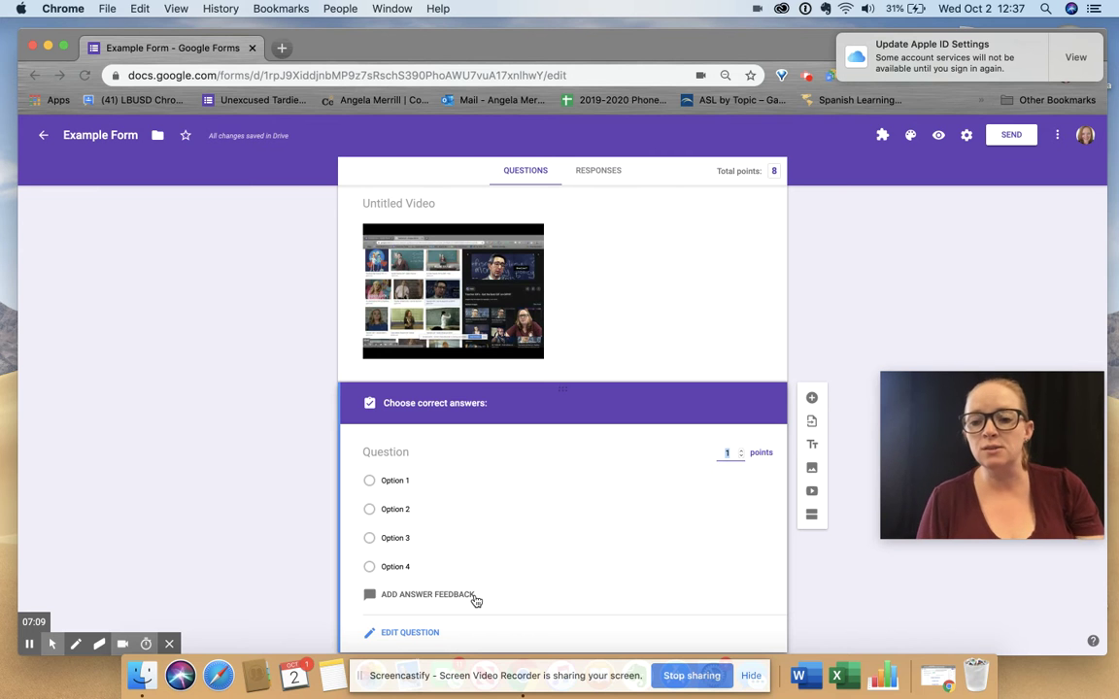
{"action": "scroll", "coordinate": [476, 601], "scroll_direction": "down", "scroll_amount": 1}
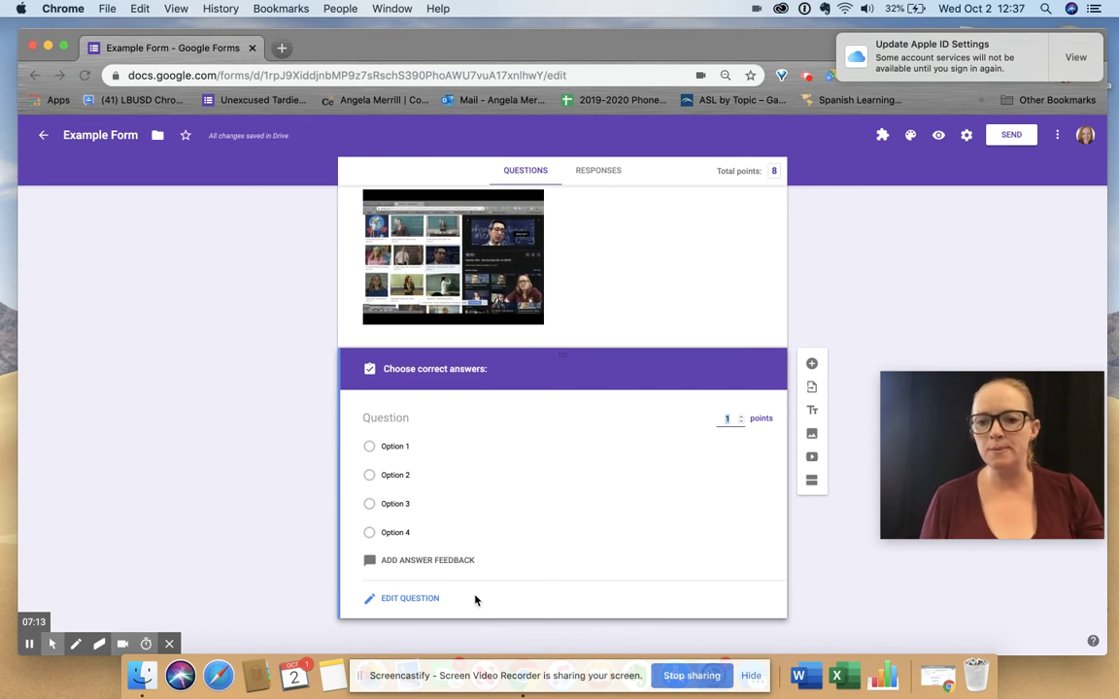
{"action": "left_click", "coordinate": [432, 562]}
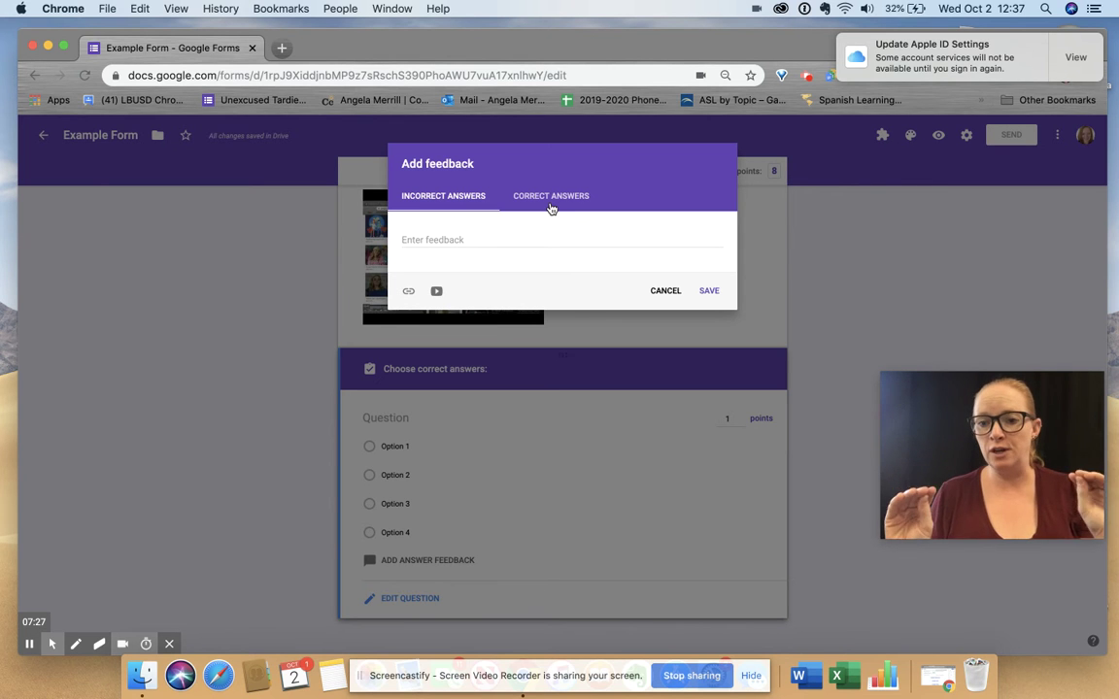
{"action": "left_click", "coordinate": [445, 239]}
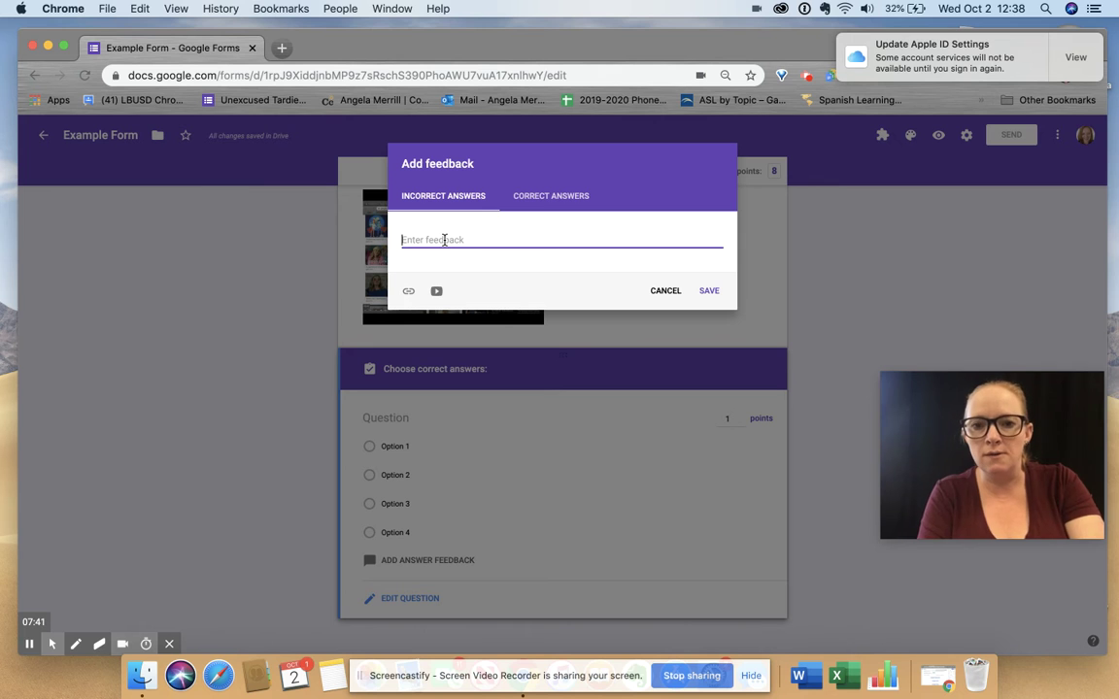
{"action": "left_click", "coordinate": [545, 196]}
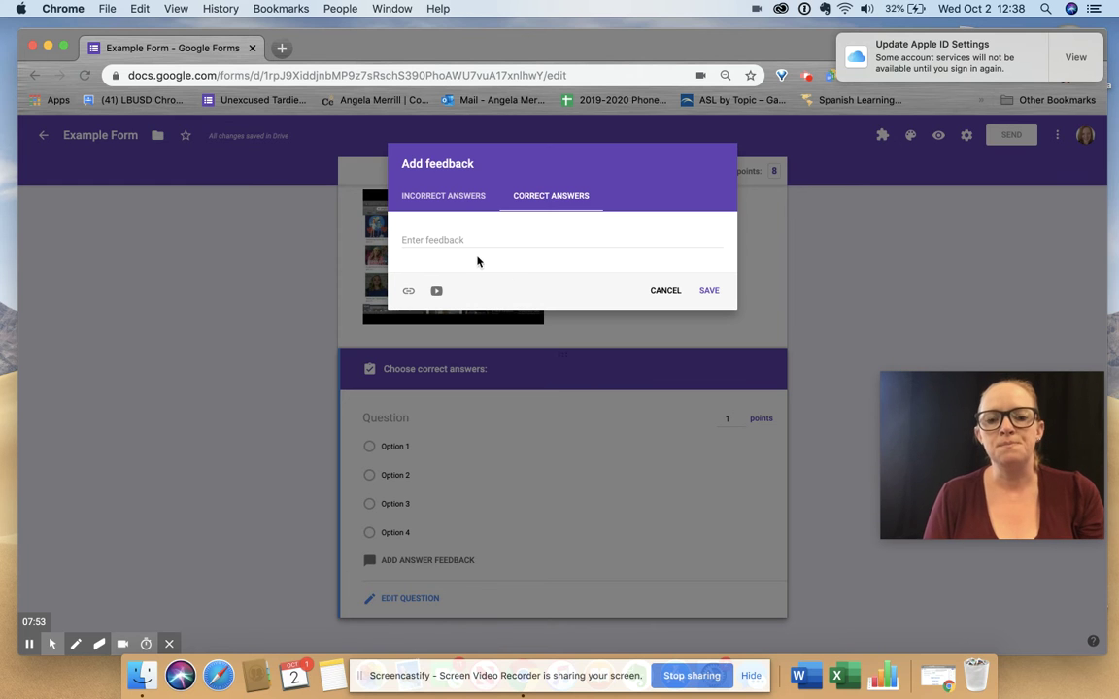
{"action": "left_click", "coordinate": [445, 197]}
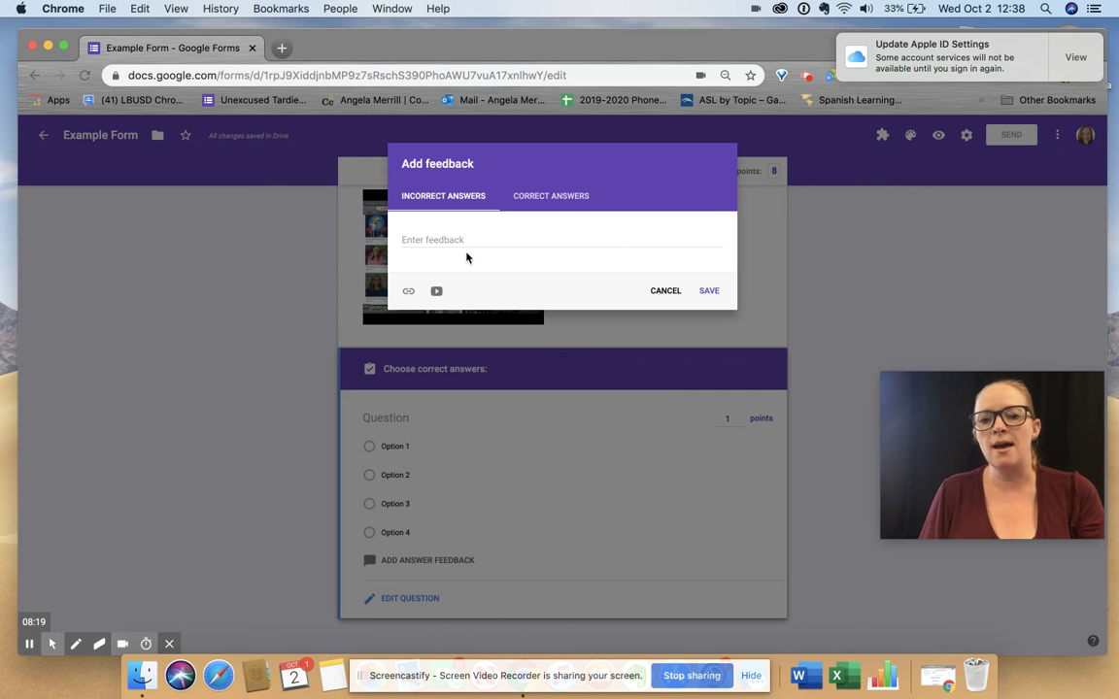
{"action": "left_click", "coordinate": [672, 290]}
{"action": "scroll", "coordinate": [730, 455], "scroll_direction": "up", "scroll_amount": 15}
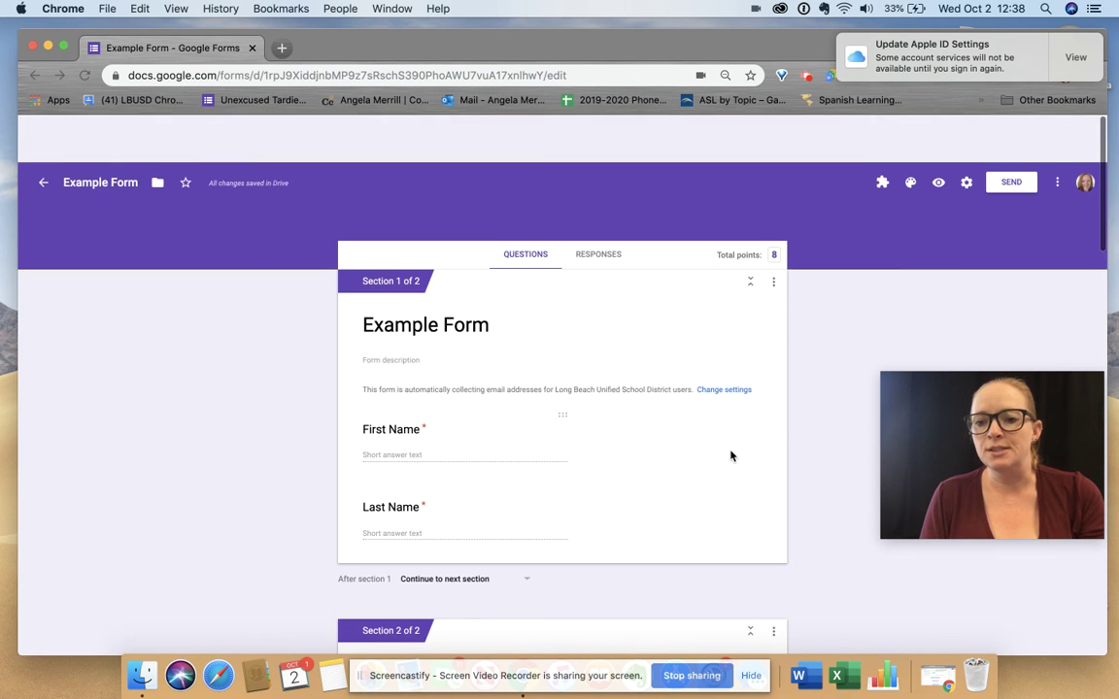